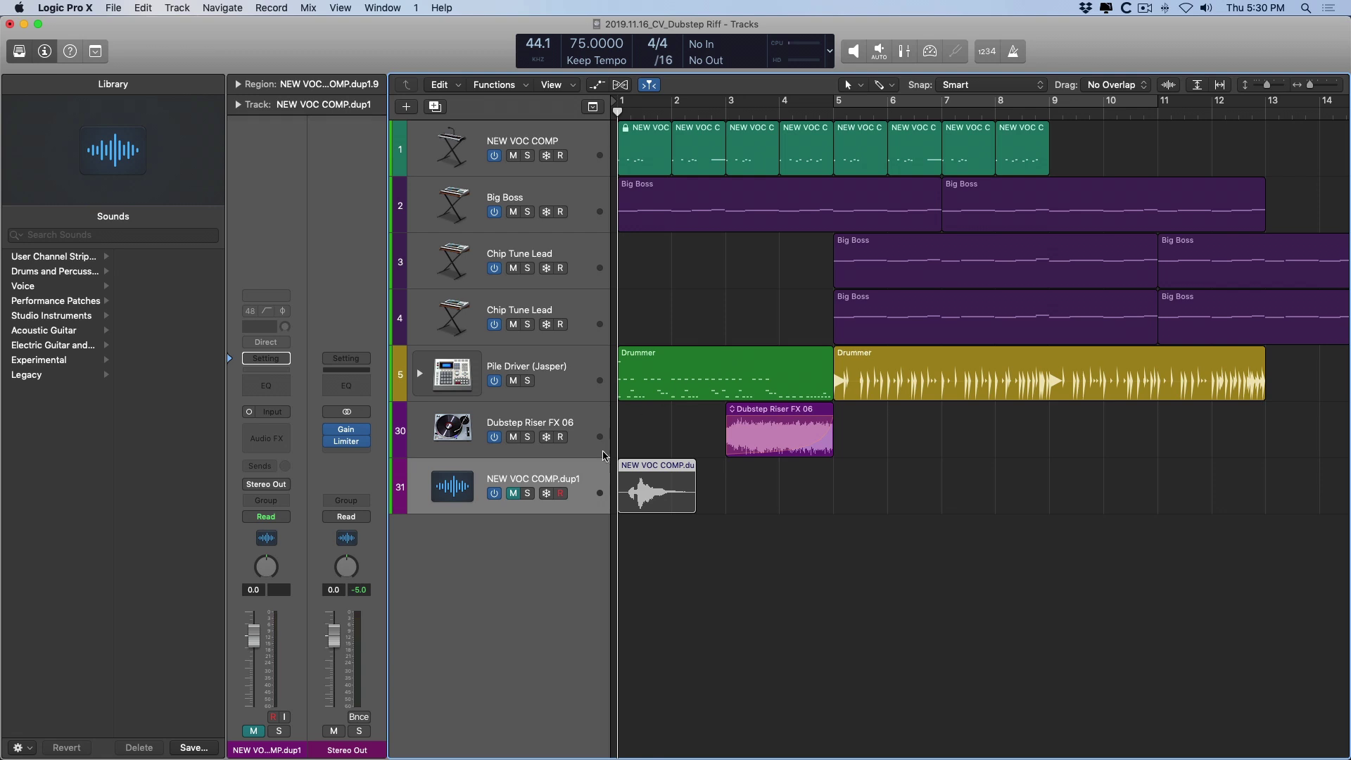
# Audition the duplicated vocal soloed, then play the full arrangement from the start
pyautogui.click(527, 493)
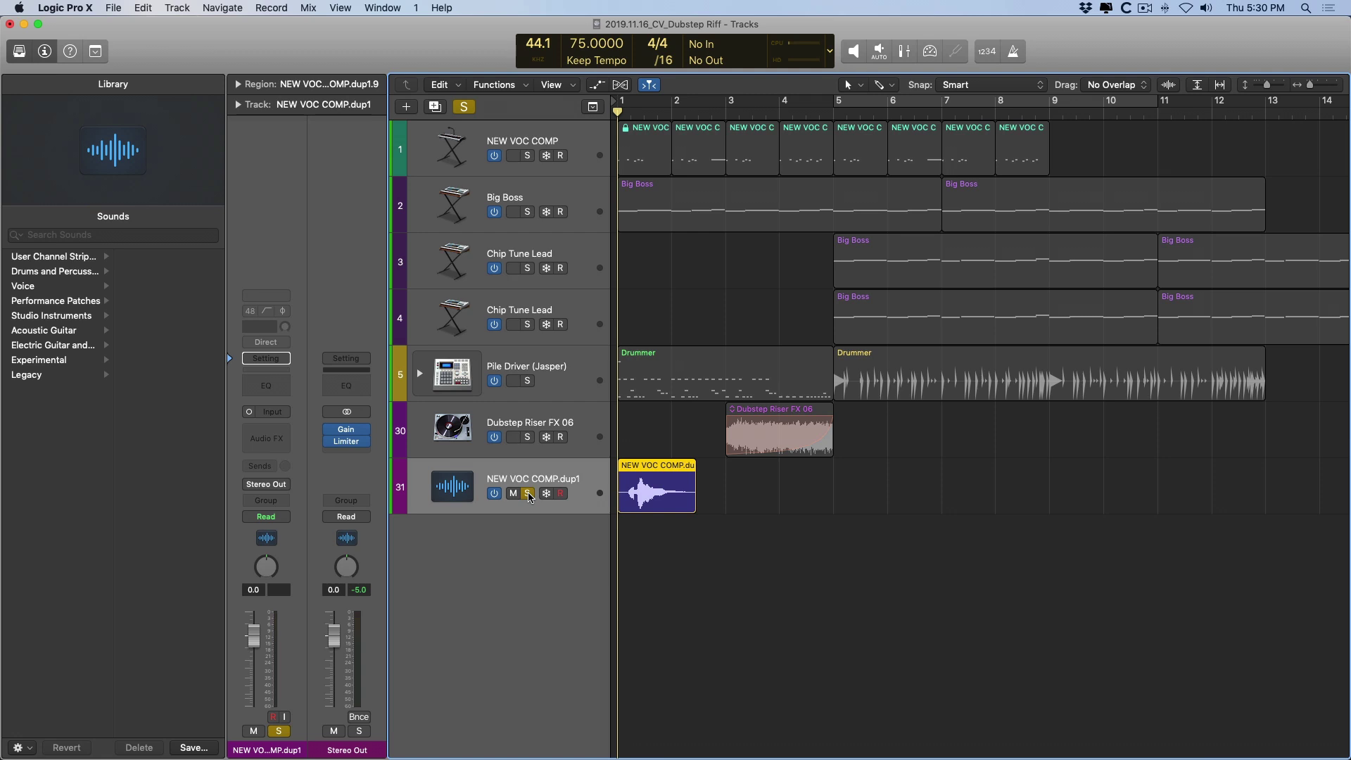
pyautogui.press('space')
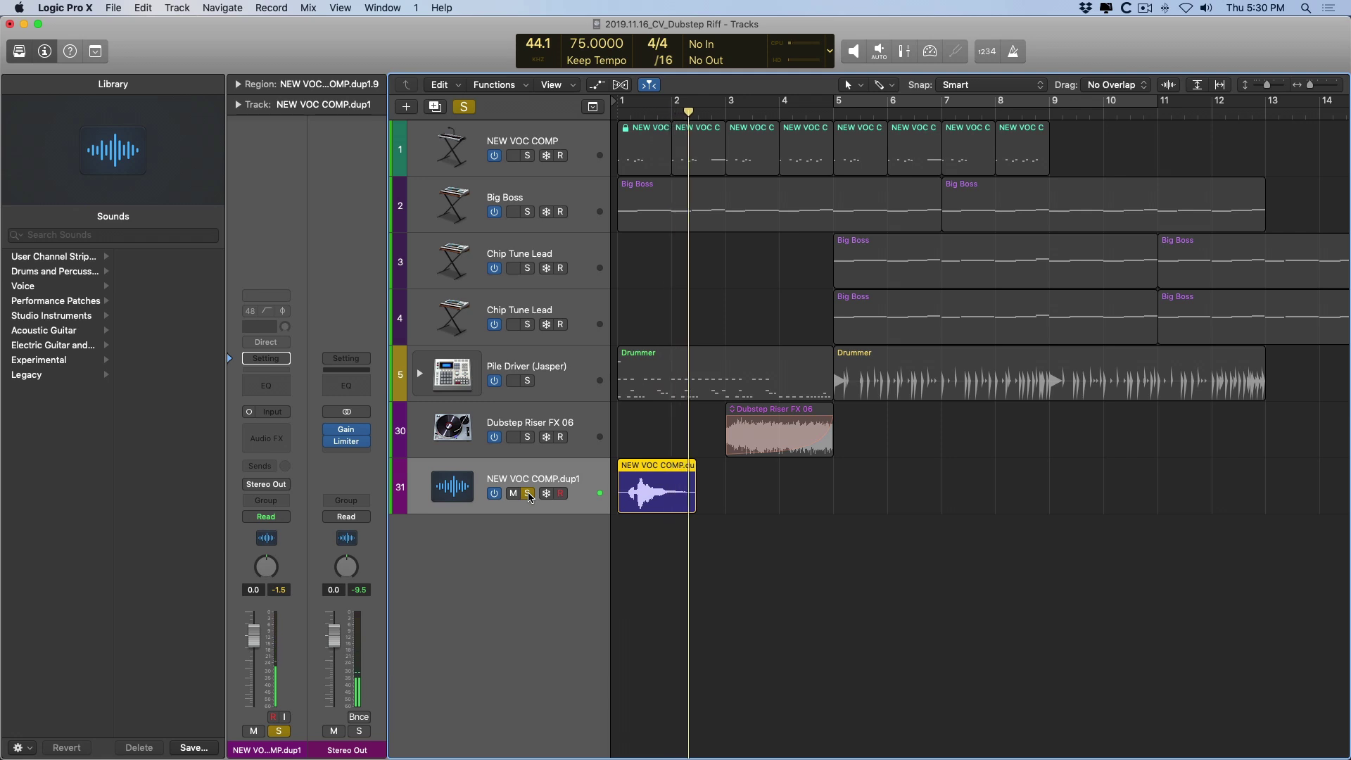
pyautogui.click(528, 493)
pyautogui.hotkey('ctrl', 'm')
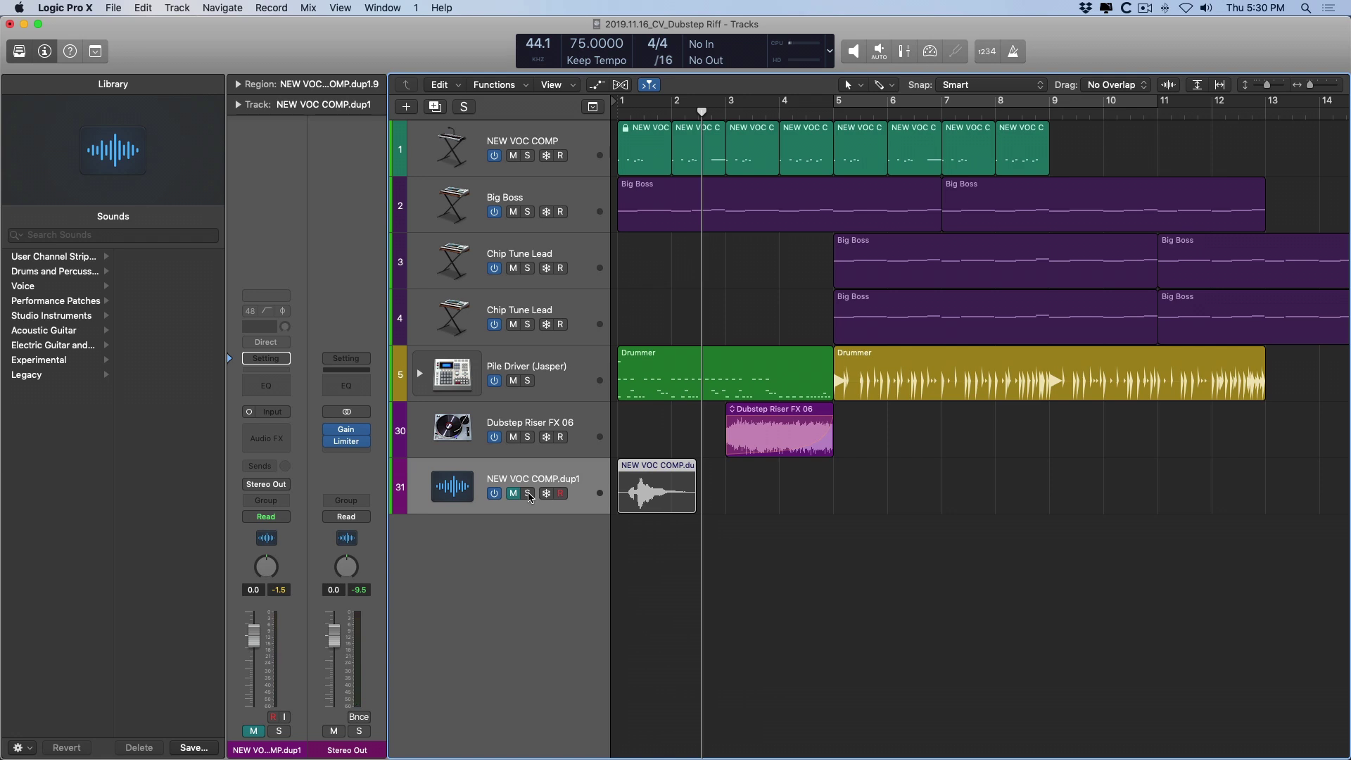
pyautogui.press('Return')
pyautogui.press('space')
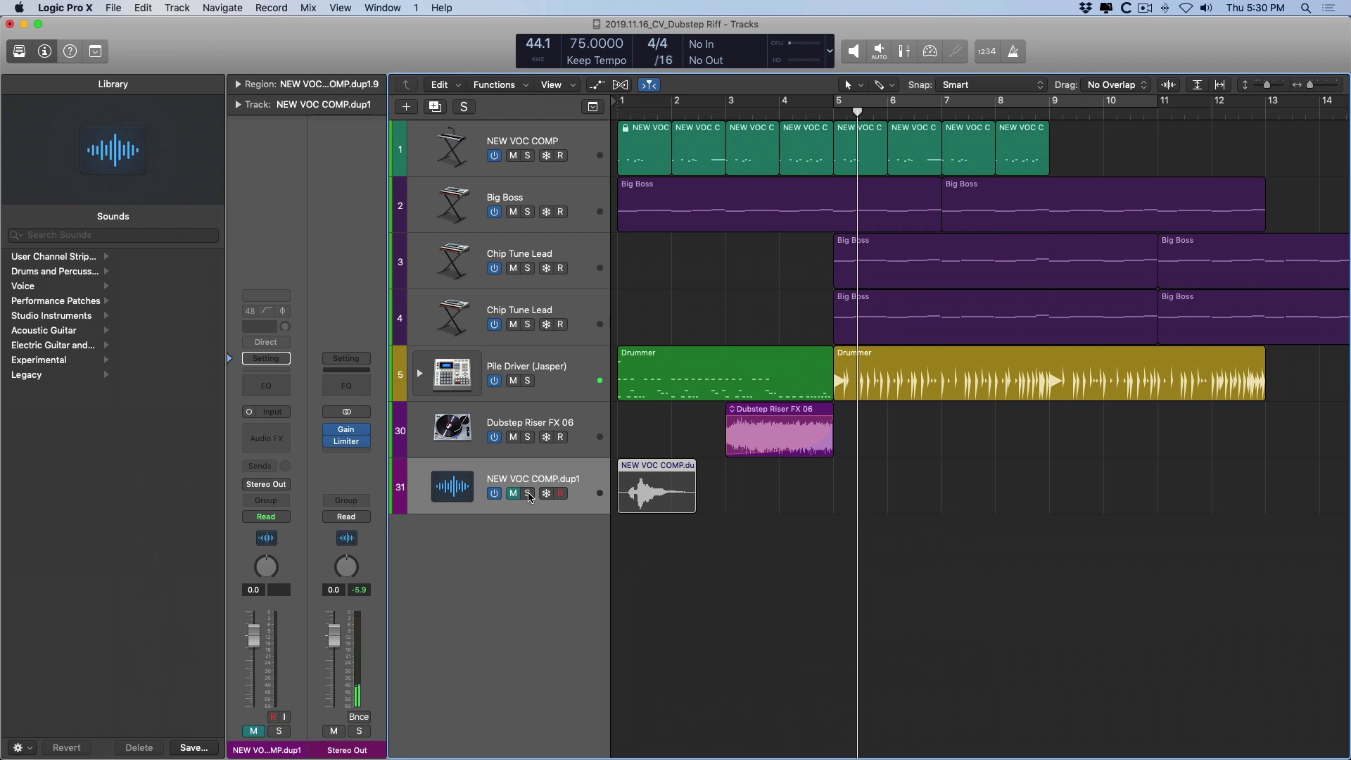
pyautogui.press('Return')
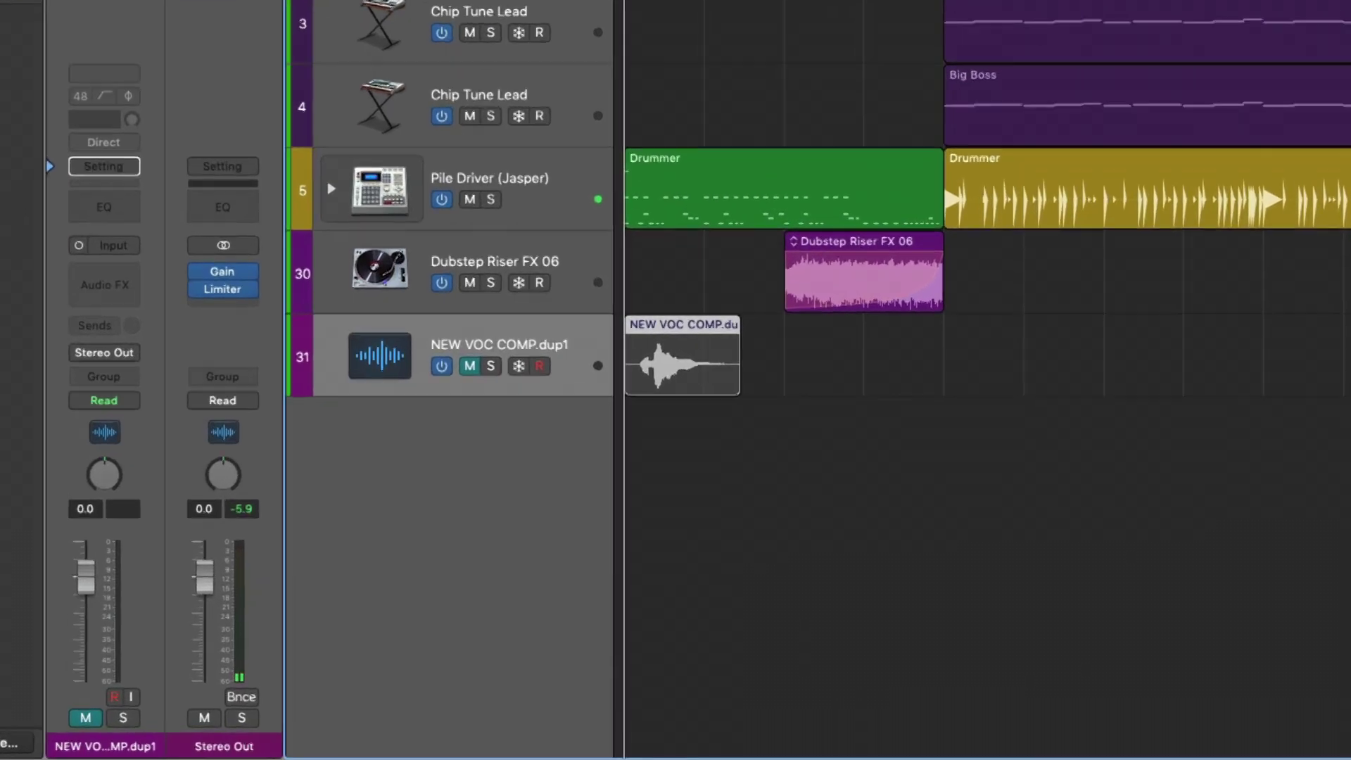
# Browse the vocal region's Convert options and dismiss the menu without converting
pyautogui.rightClick(701, 307)
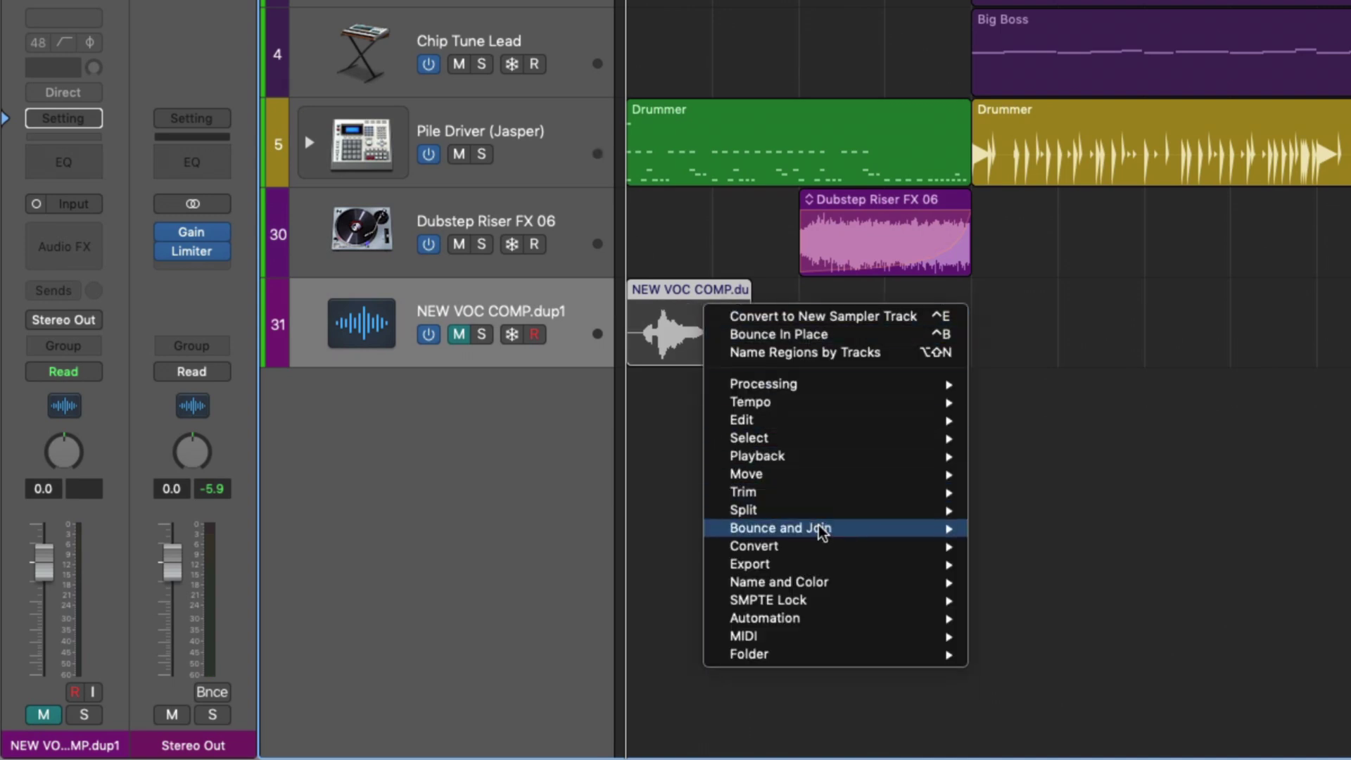
pyautogui.moveTo(820, 548)
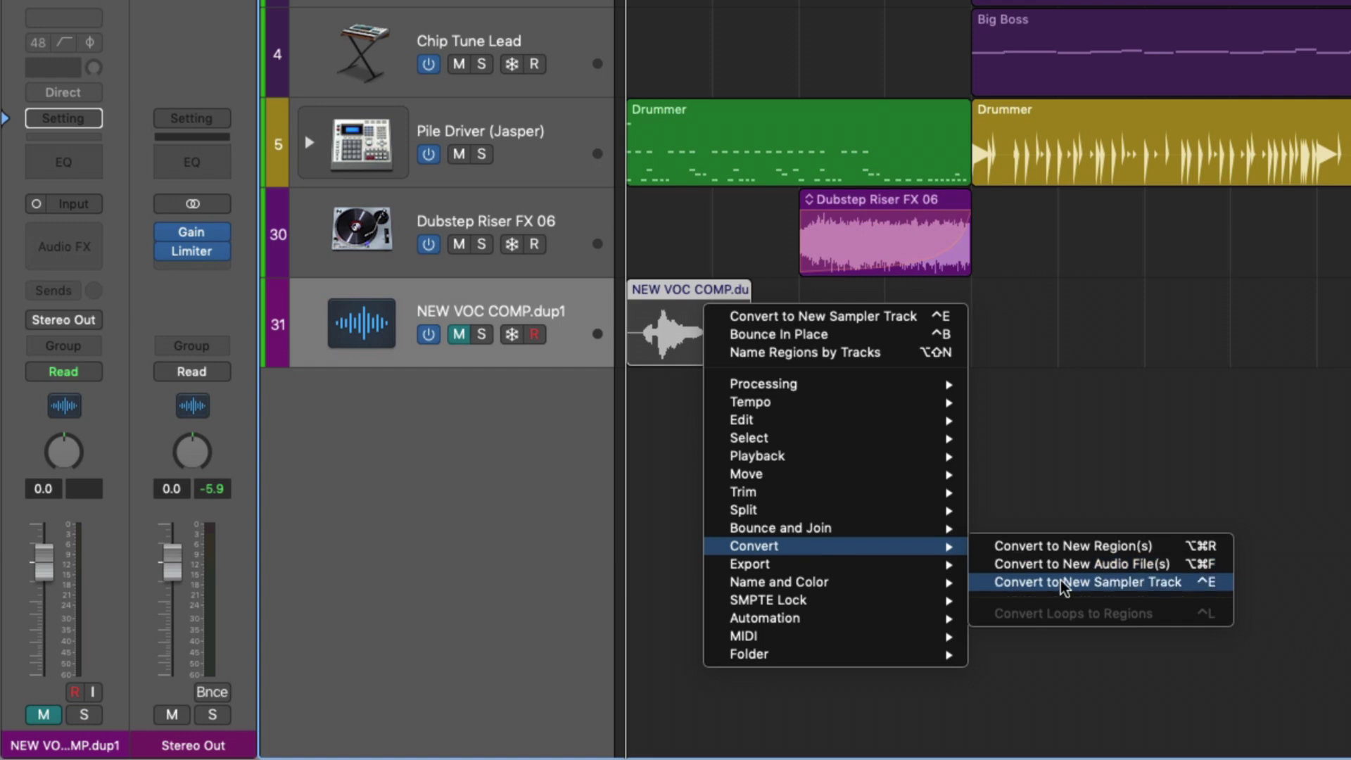
pyautogui.click(1089, 423)
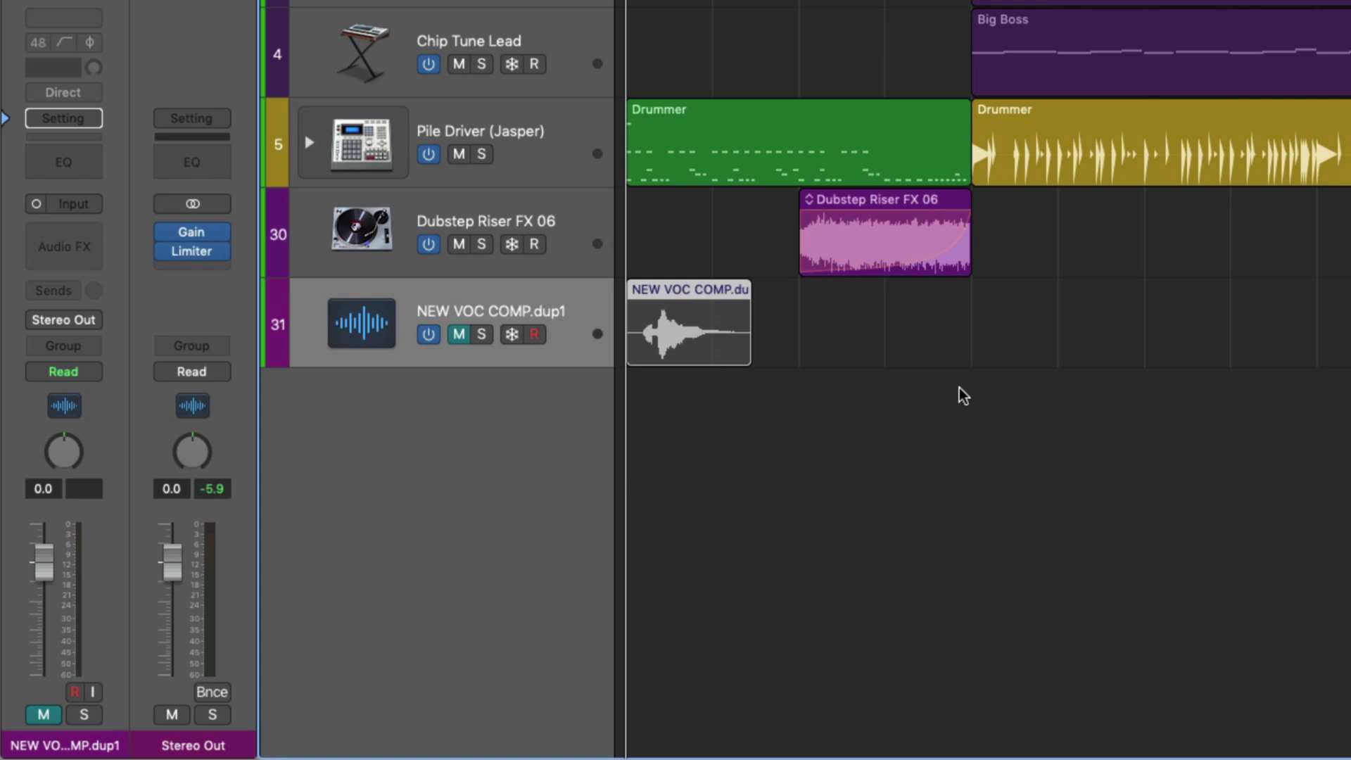
# Solo the vocal, show its whole audio file waveform, and detect its five transient markers
pyautogui.click(481, 335)
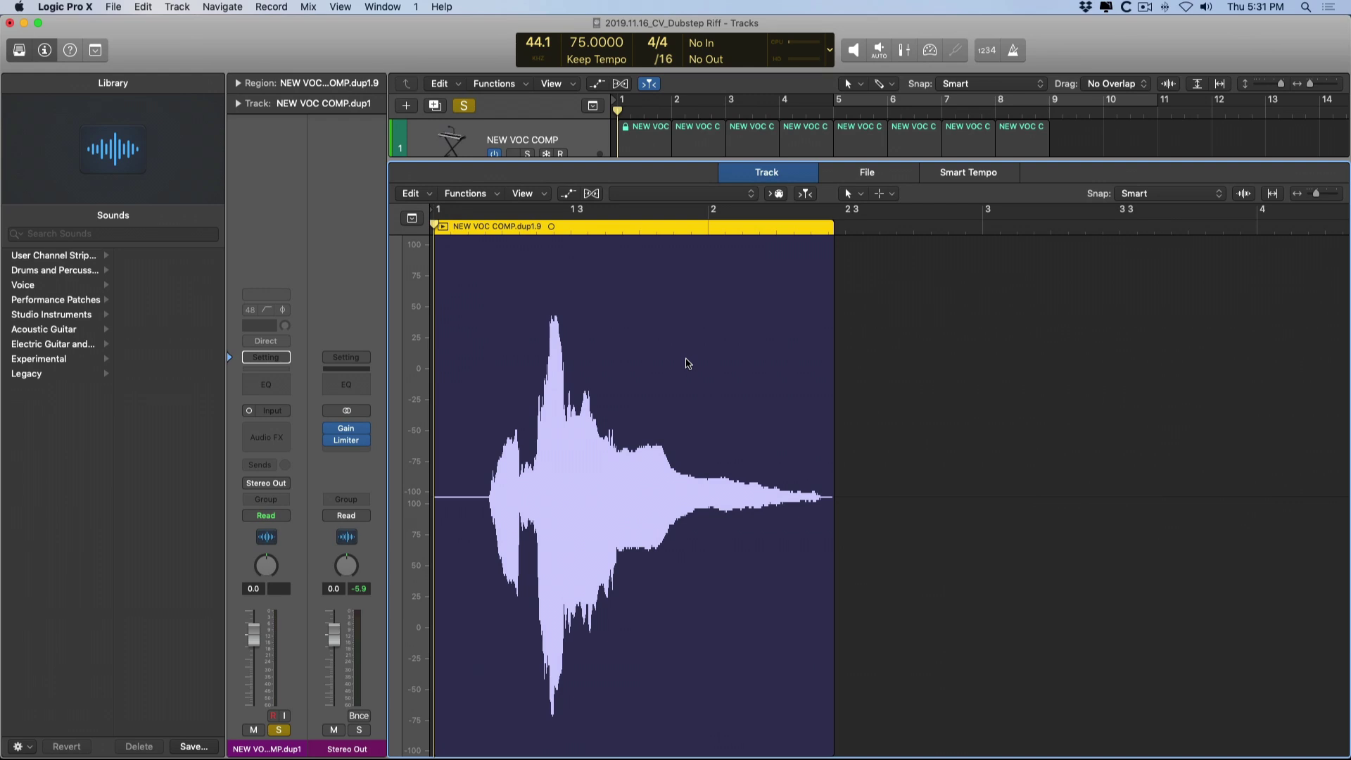
pyautogui.click(889, 173)
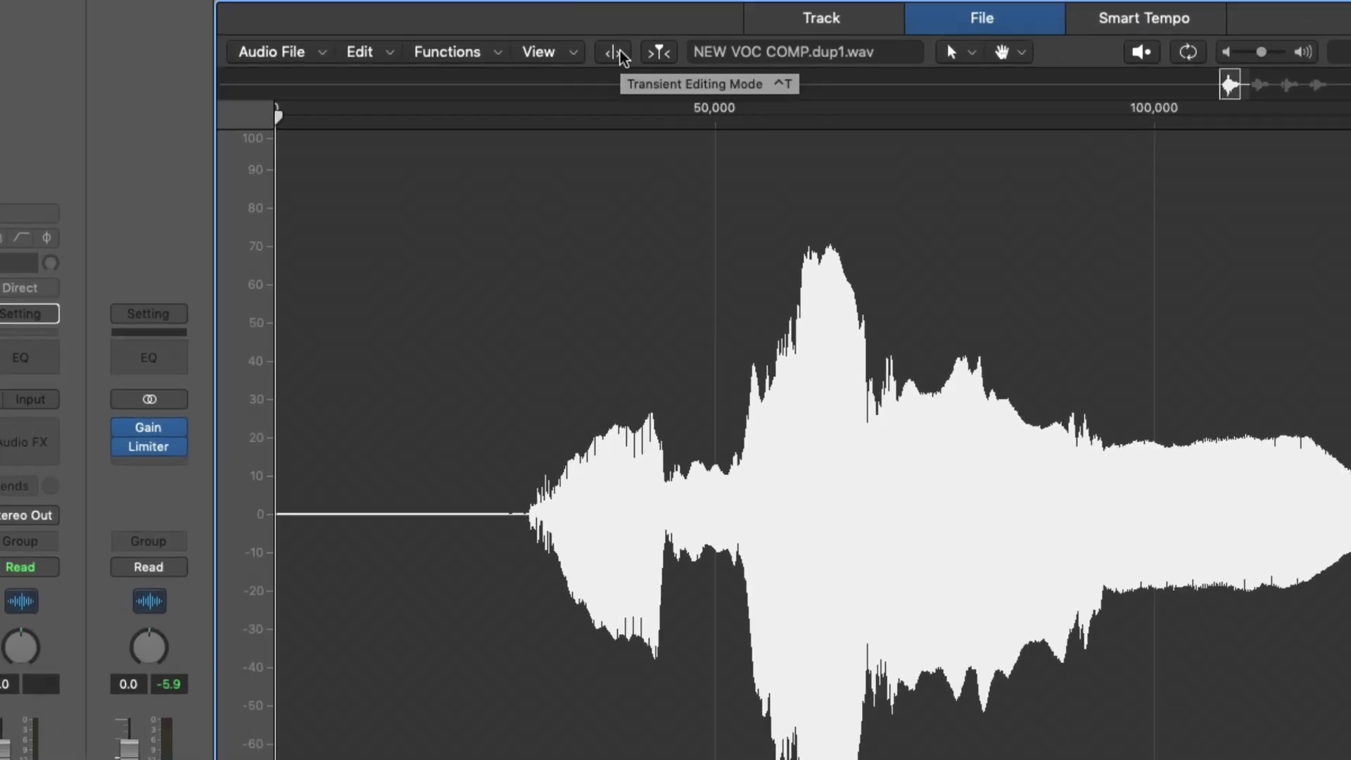
pyautogui.click(620, 55)
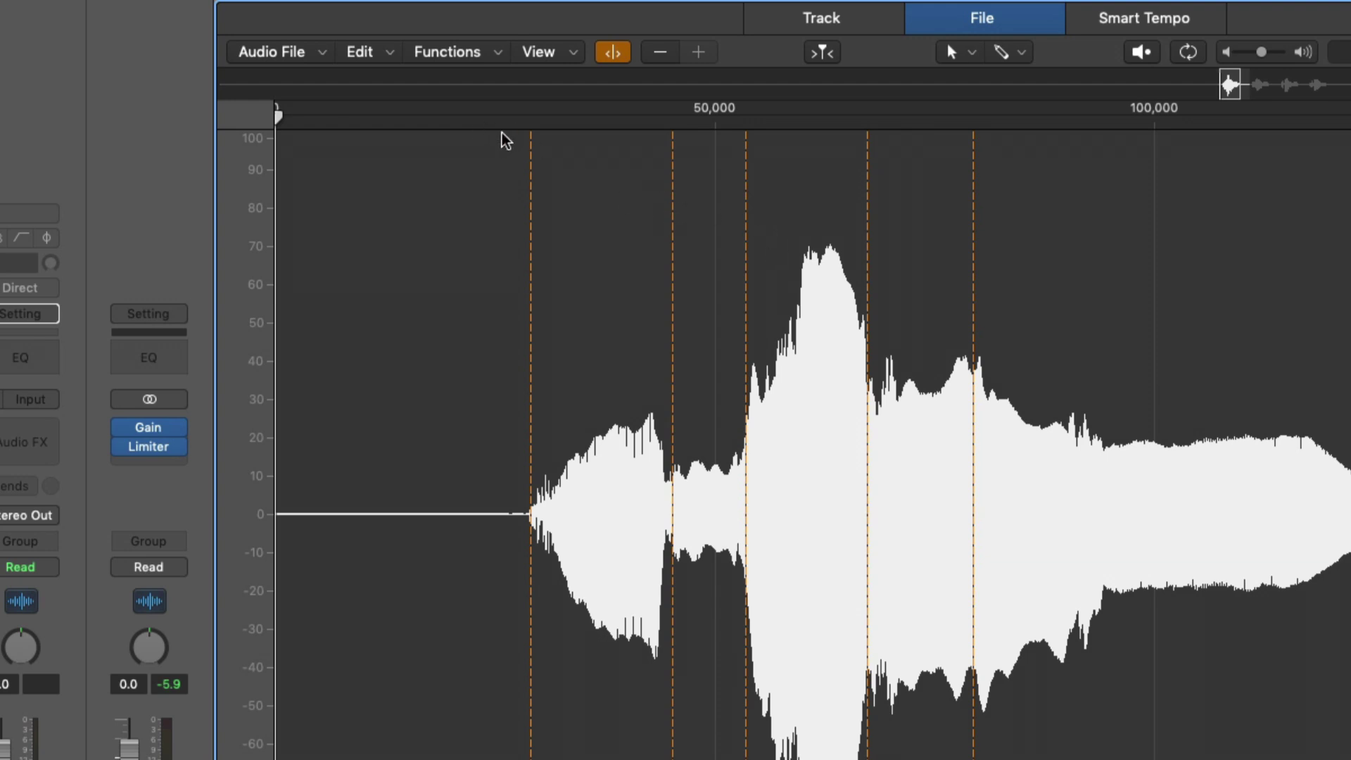
# Audition the vocal file from just before its onset
pyautogui.click(473, 127)
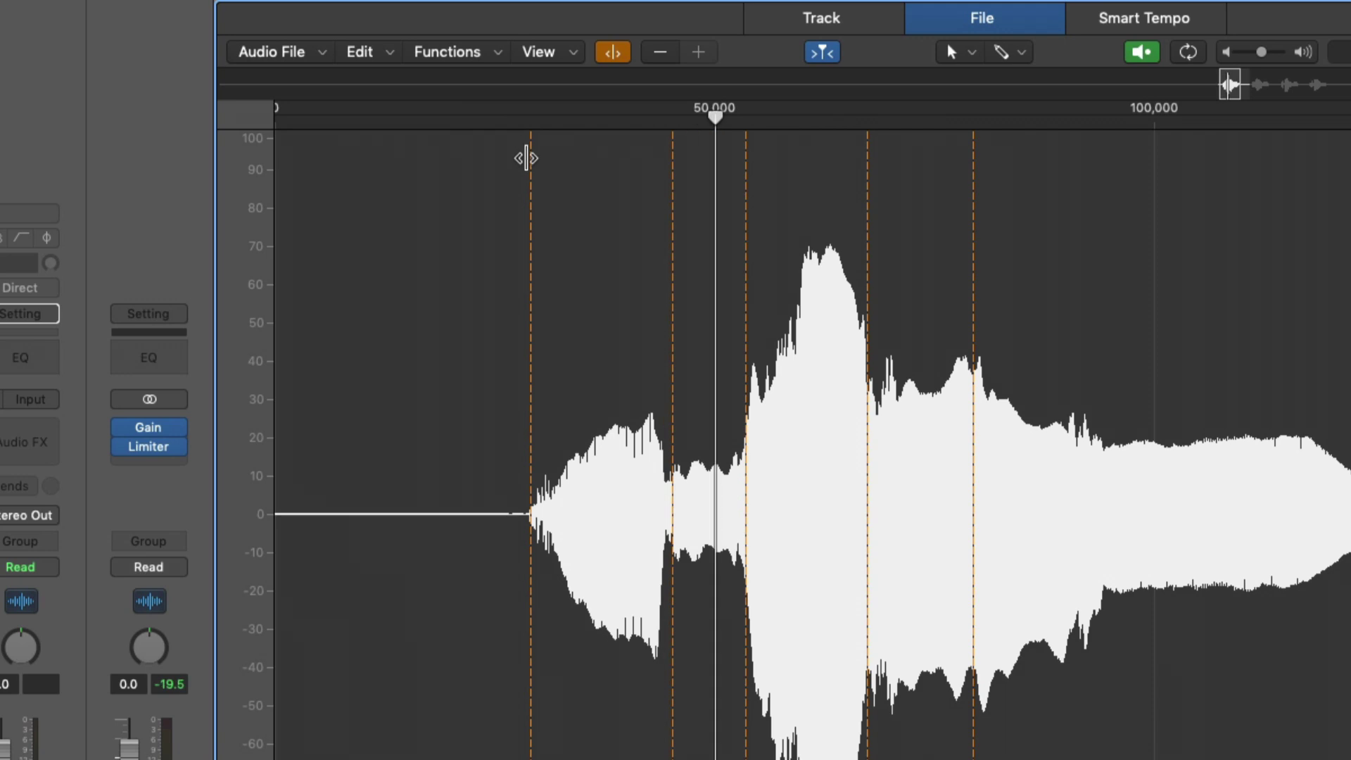
pyautogui.click(460, 121)
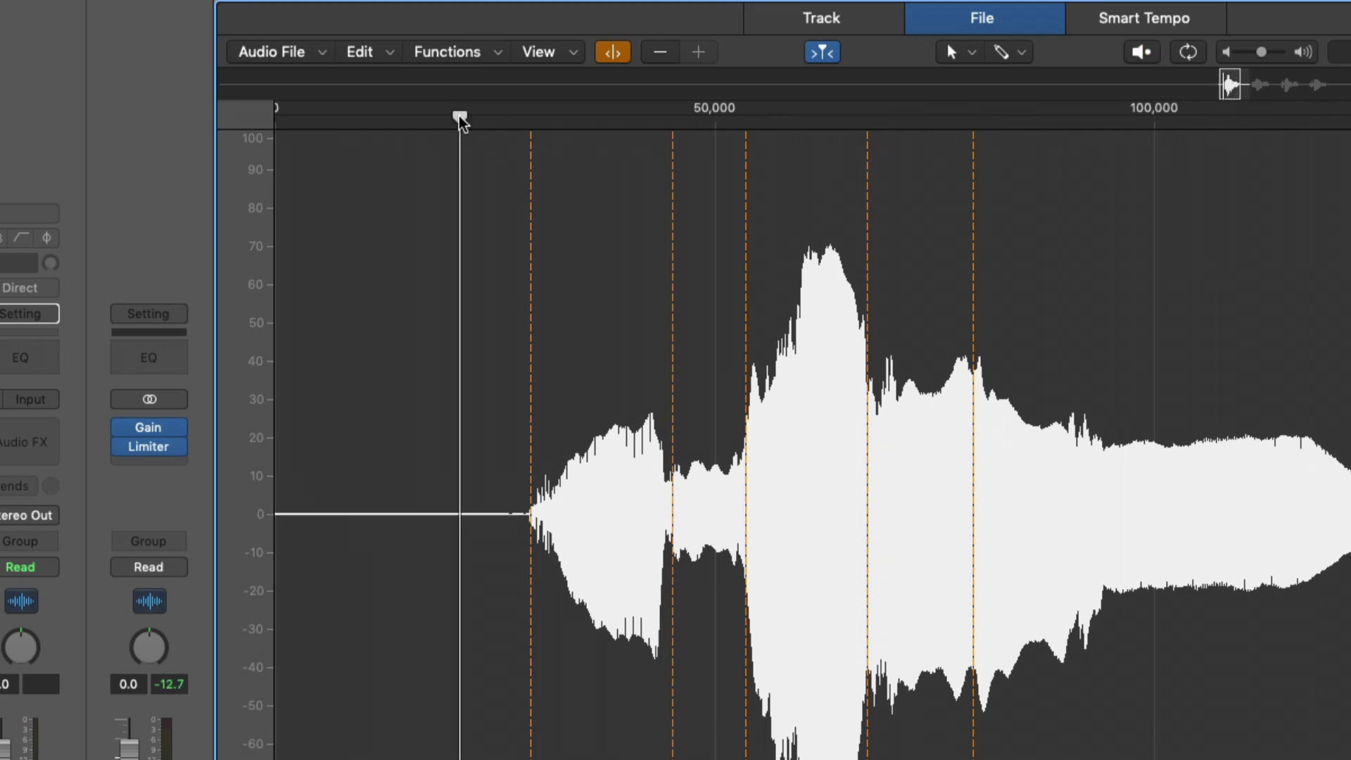
pyautogui.click(461, 121)
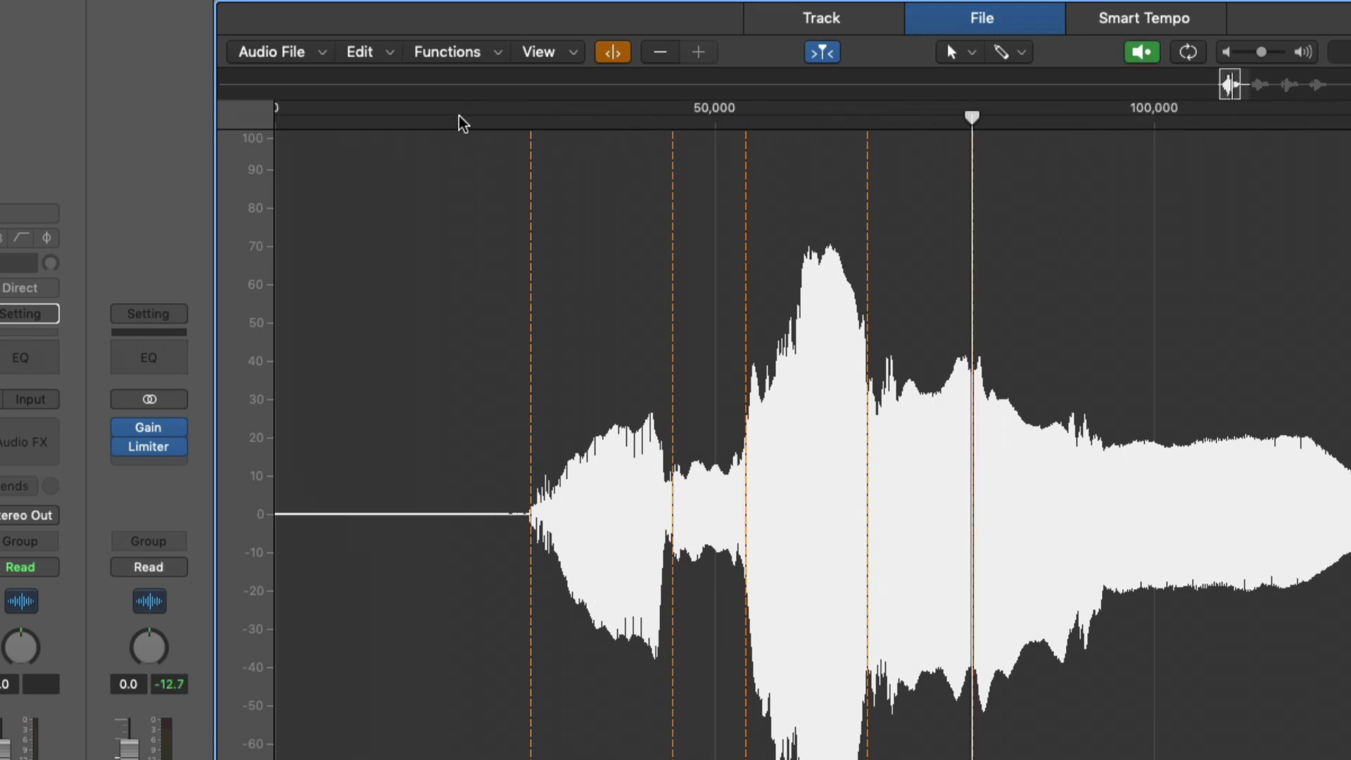
pyautogui.click(463, 121)
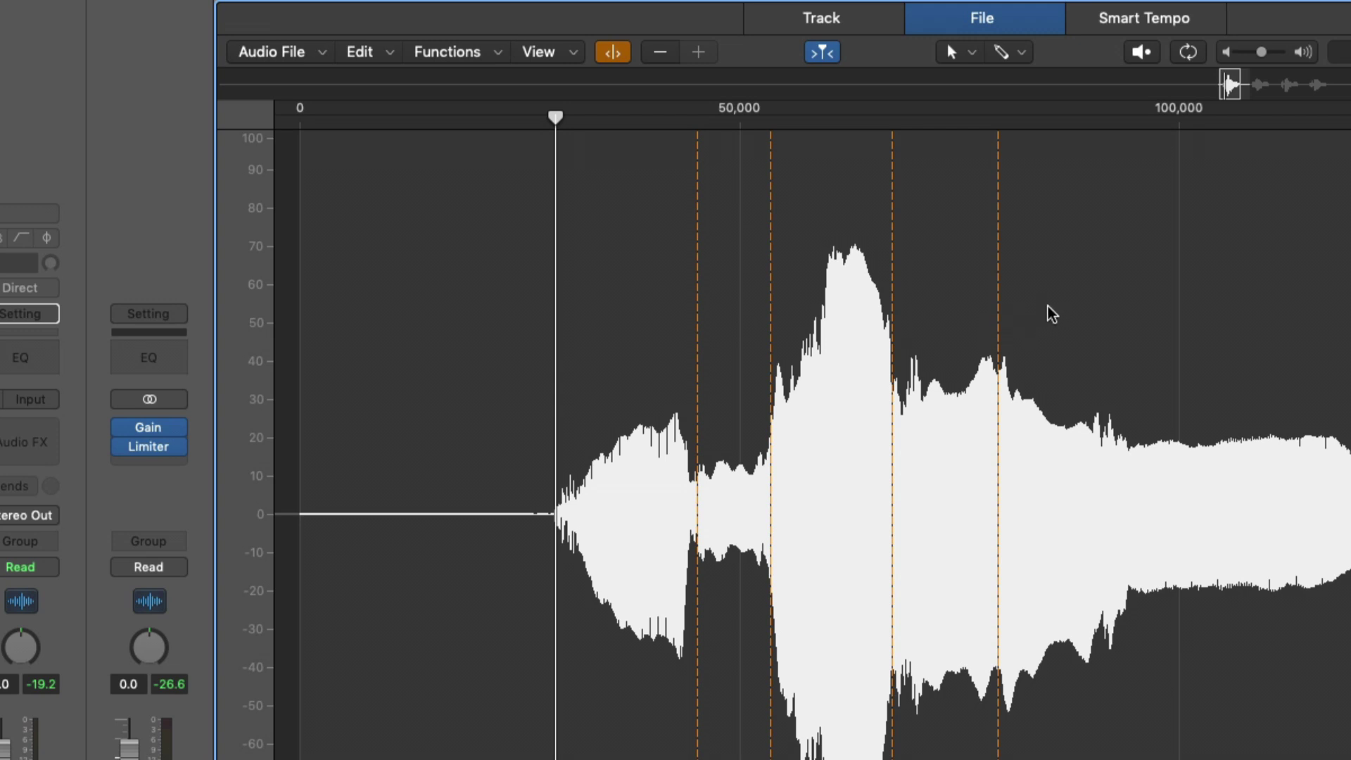
# With the Pencil tool, add a transient marker in the vocal tail around 88,000–100,000
pyautogui.click(1014, 56)
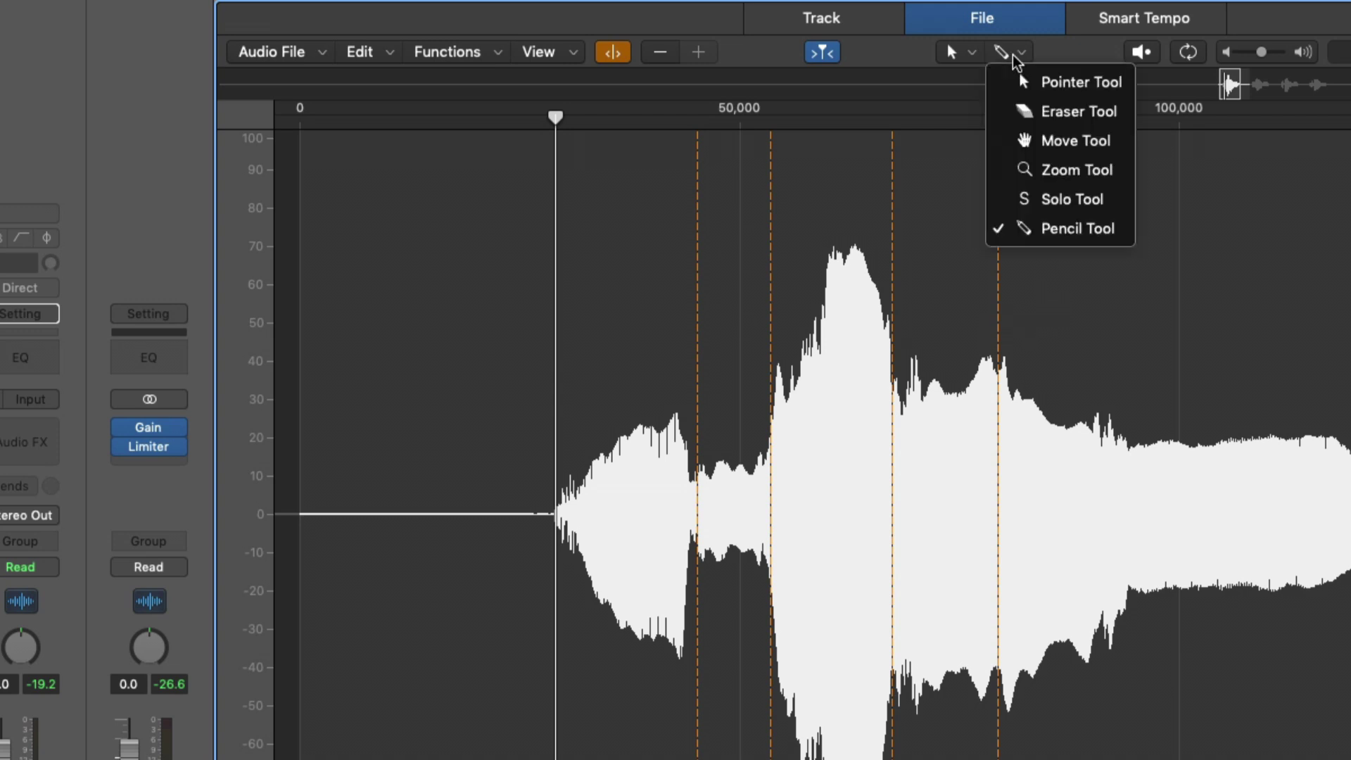
pyautogui.click(1038, 232)
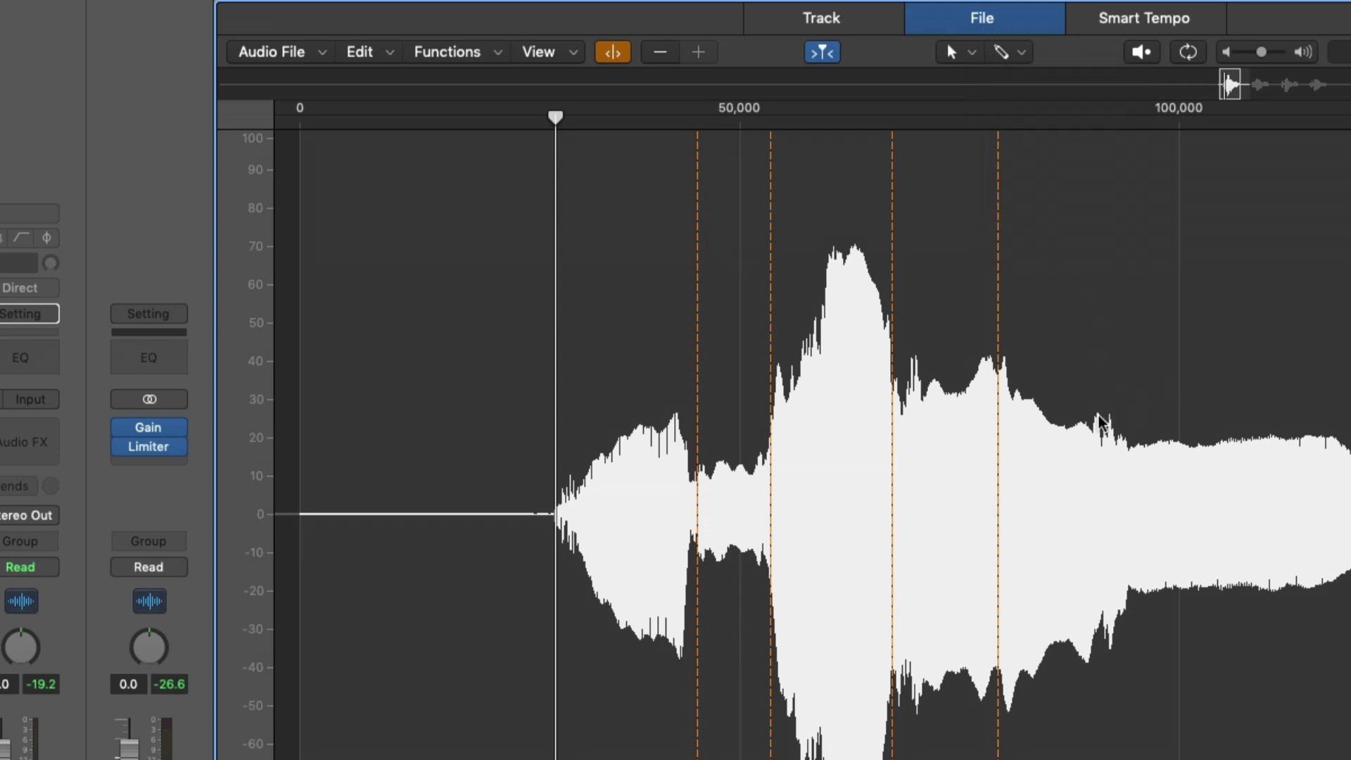
pyautogui.moveTo(1052, 377); pyautogui.dragTo(1194, 563)
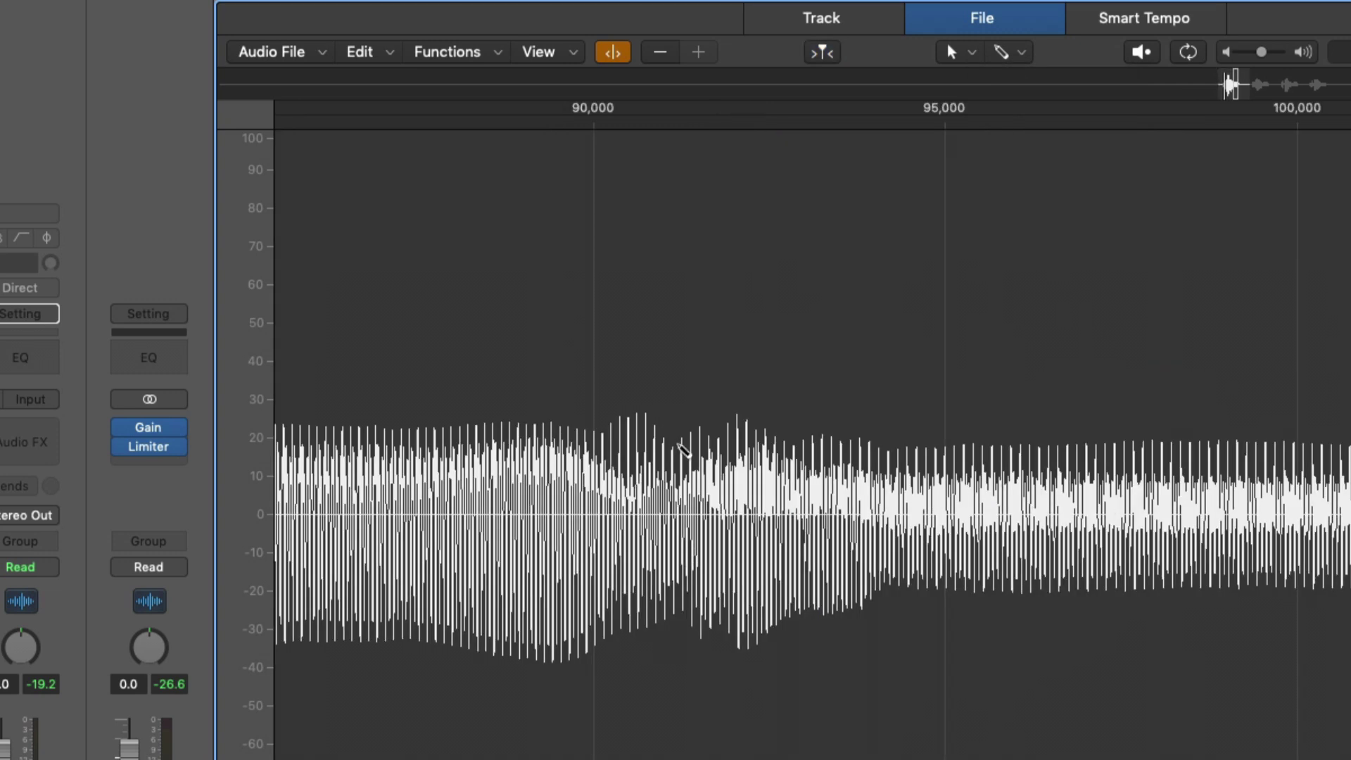
pyautogui.click(679, 422)
# Move the transient marker near 45,000 slightly earlier to the vocal onset
pyautogui.keyDown('ctrl'); pyautogui.keyDown('alt'); pyautogui.click(862, 374); pyautogui.keyUp('alt'); pyautogui.keyUp('ctrl')
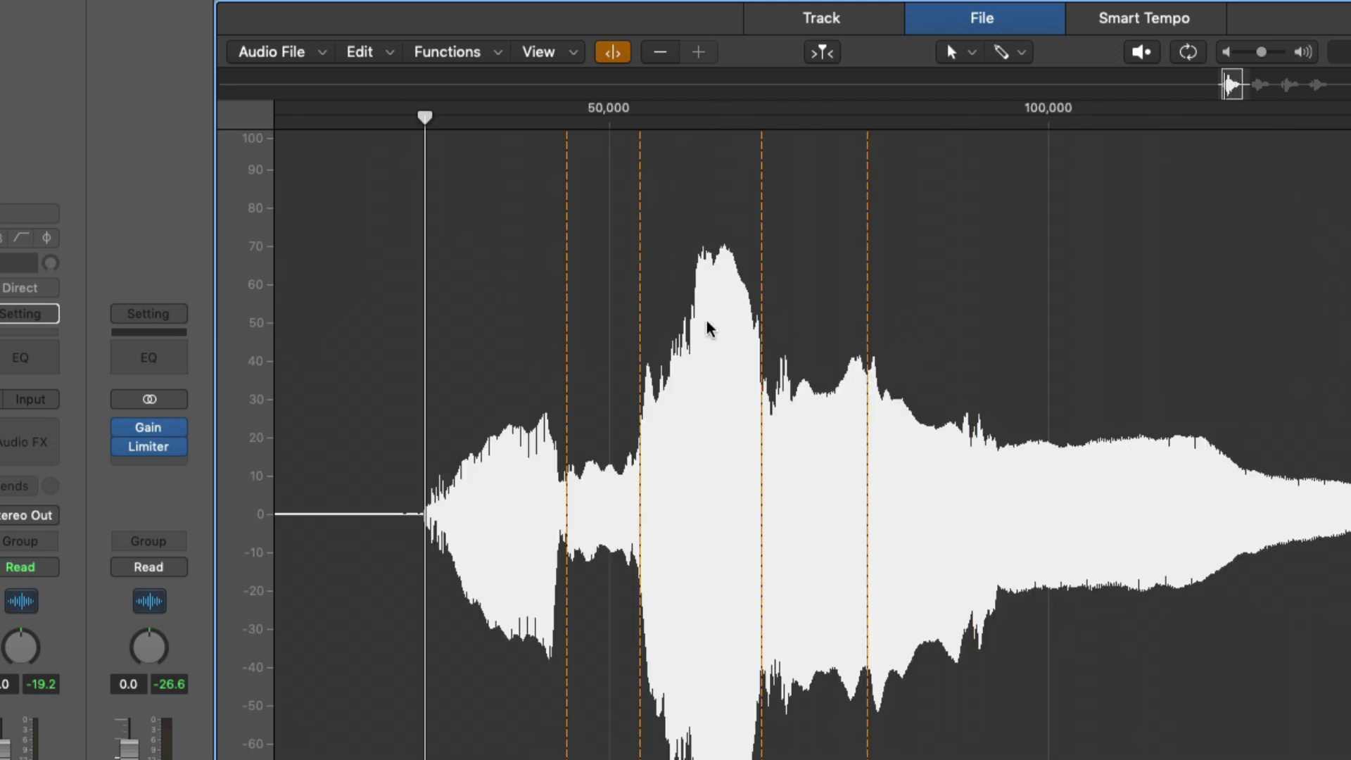
pyautogui.moveTo(529, 292); pyautogui.dragTo(646, 527)
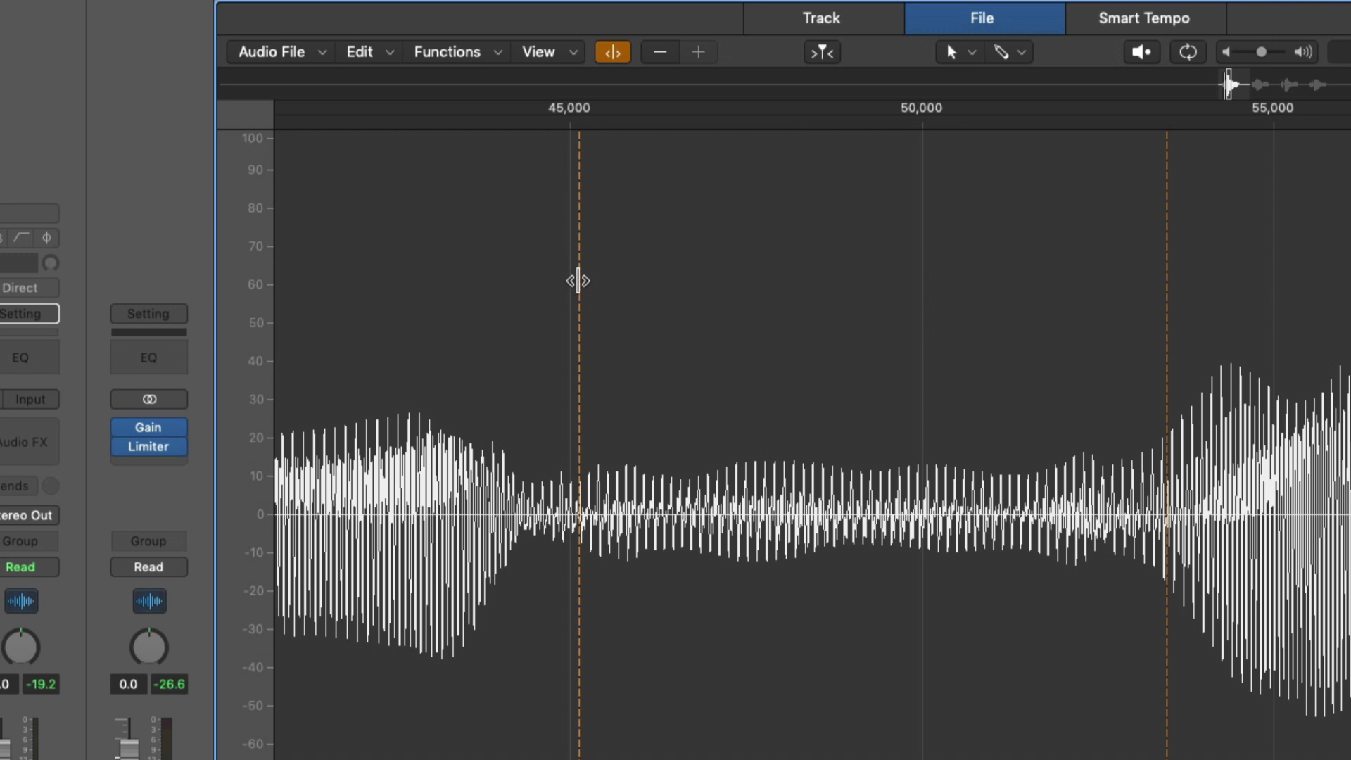
pyautogui.moveTo(577, 282); pyautogui.dragTo(520, 281)
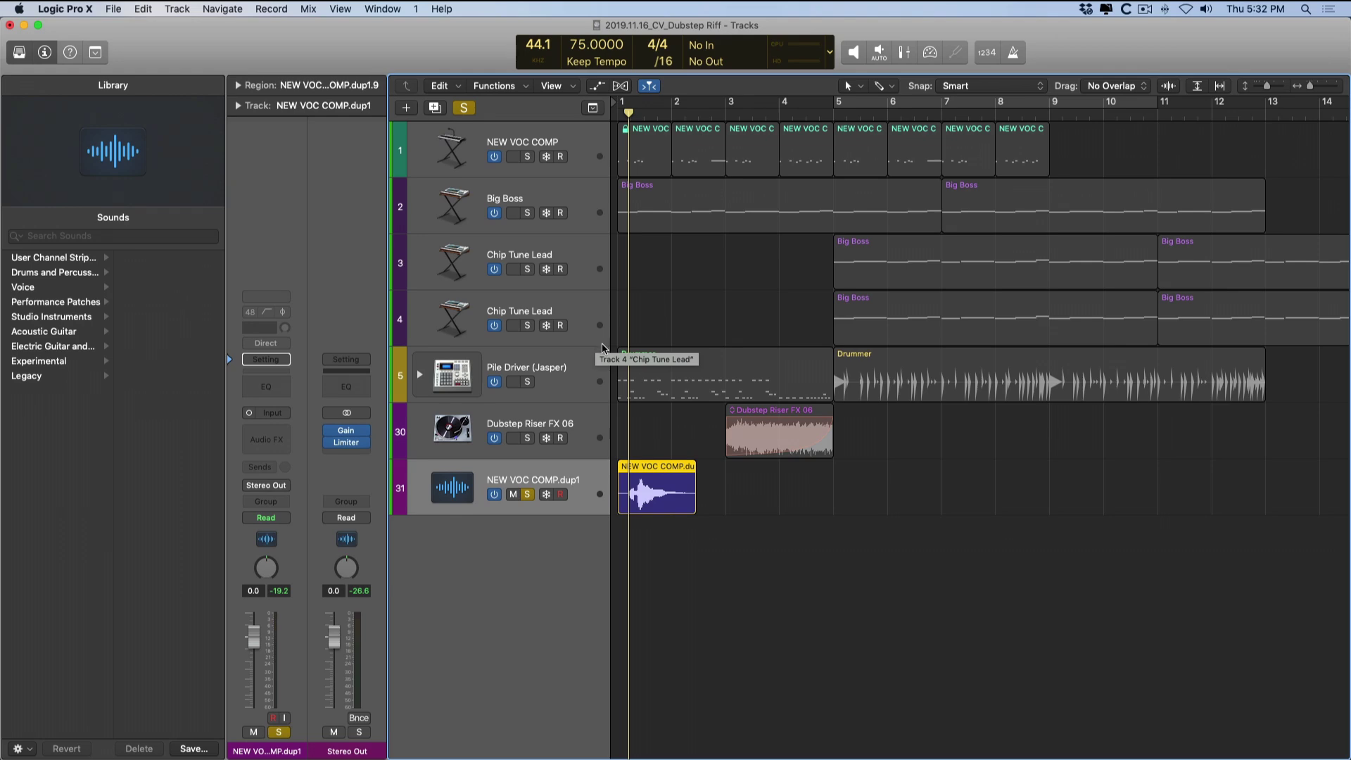
# Convert the vocal region to a sampler track with five transient-marker zones, named 'VOCAL PHARASE'
pyautogui.rightClick(667, 476)
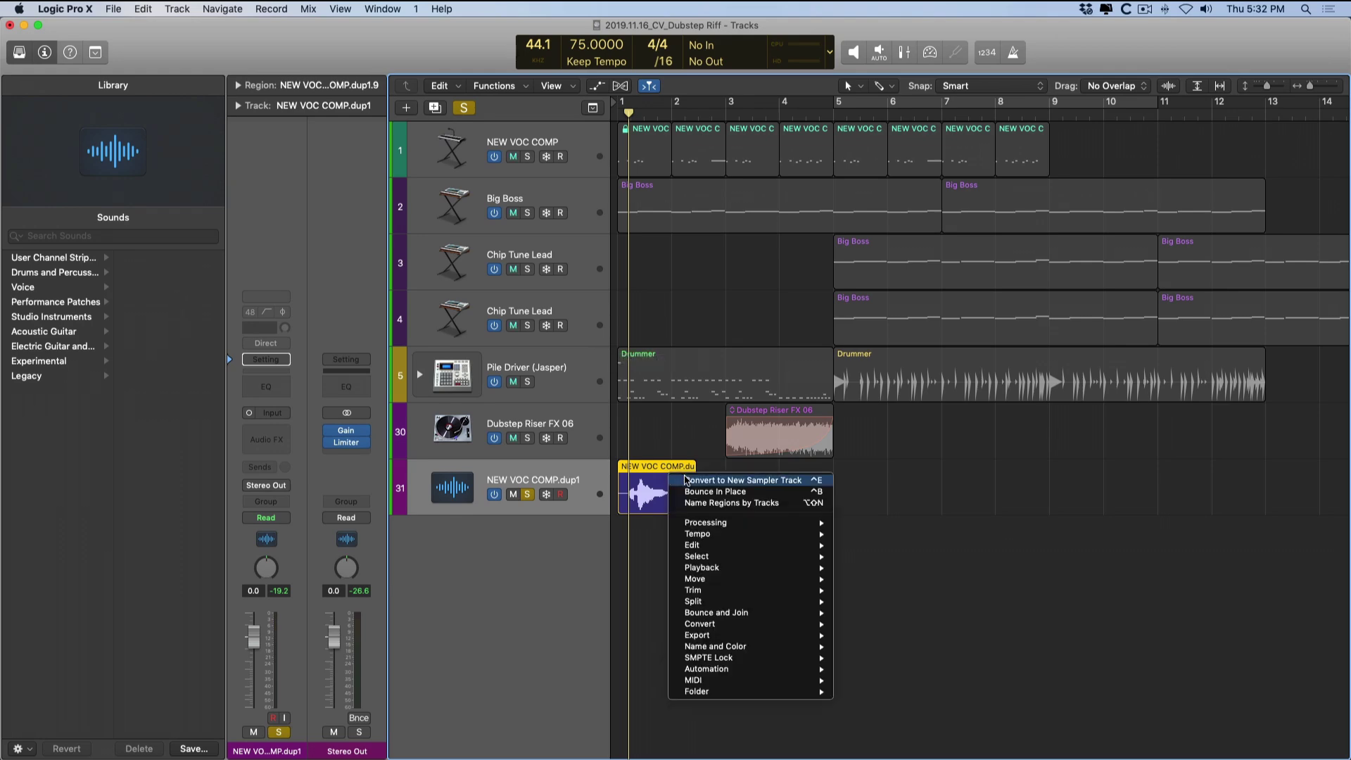
pyautogui.click(686, 480)
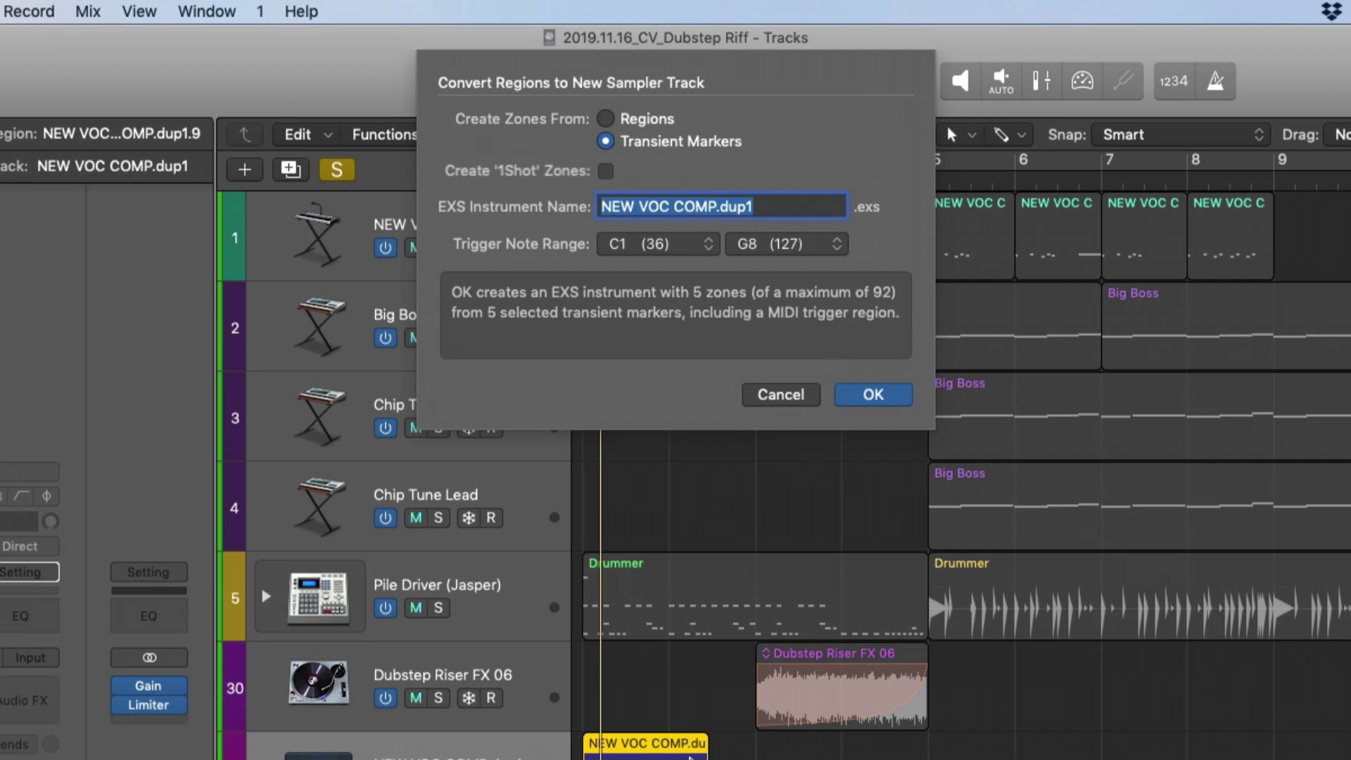
pyautogui.click(642, 118)
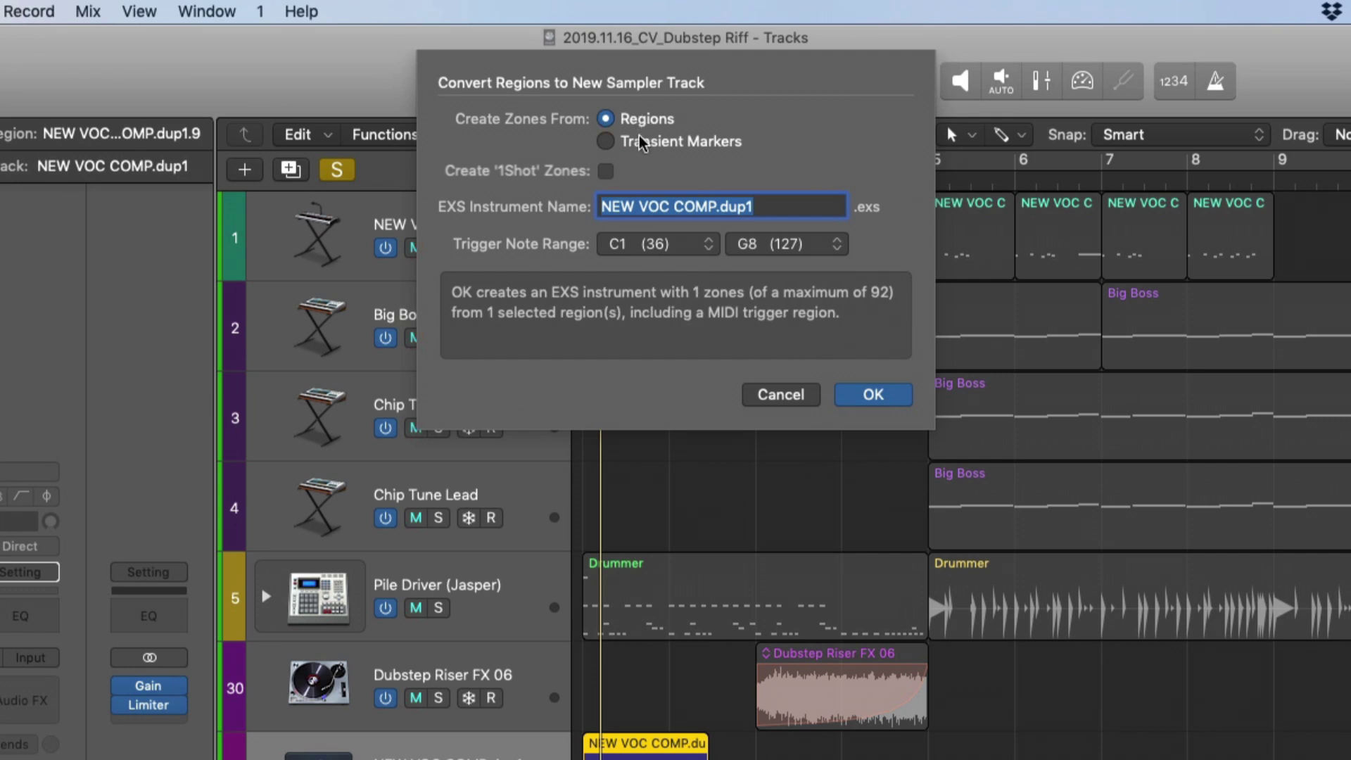
pyautogui.click(642, 143)
pyautogui.click(643, 123)
pyautogui.click(638, 140)
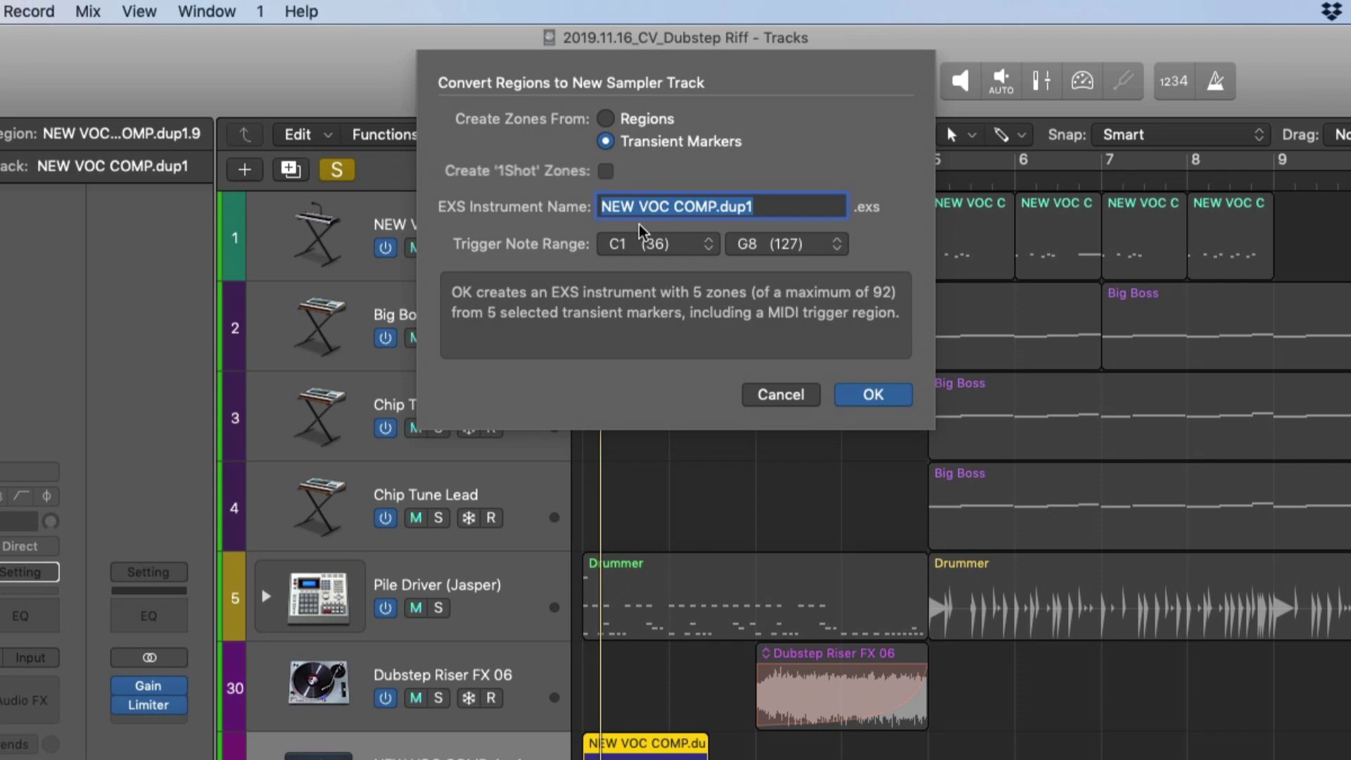
pyautogui.write('VOCAL PHA')
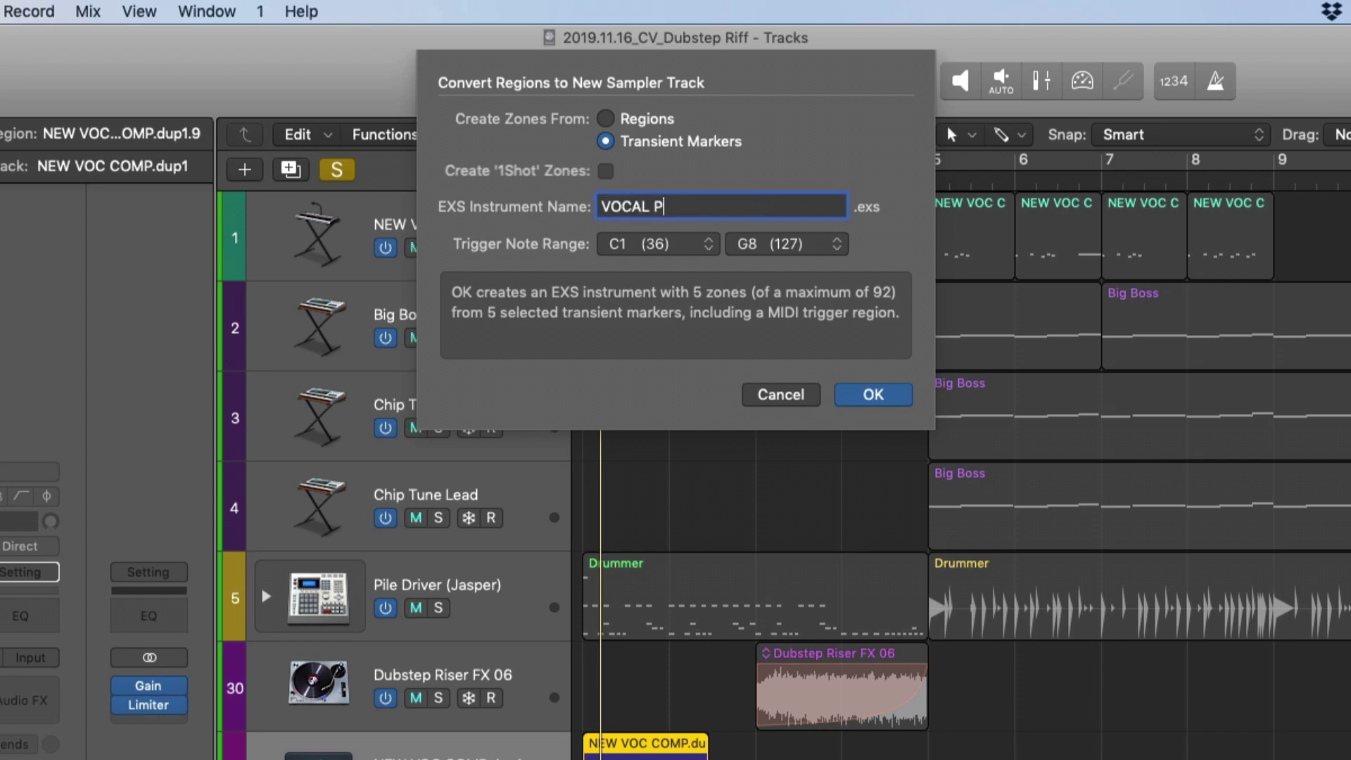
pyautogui.write('RASE')
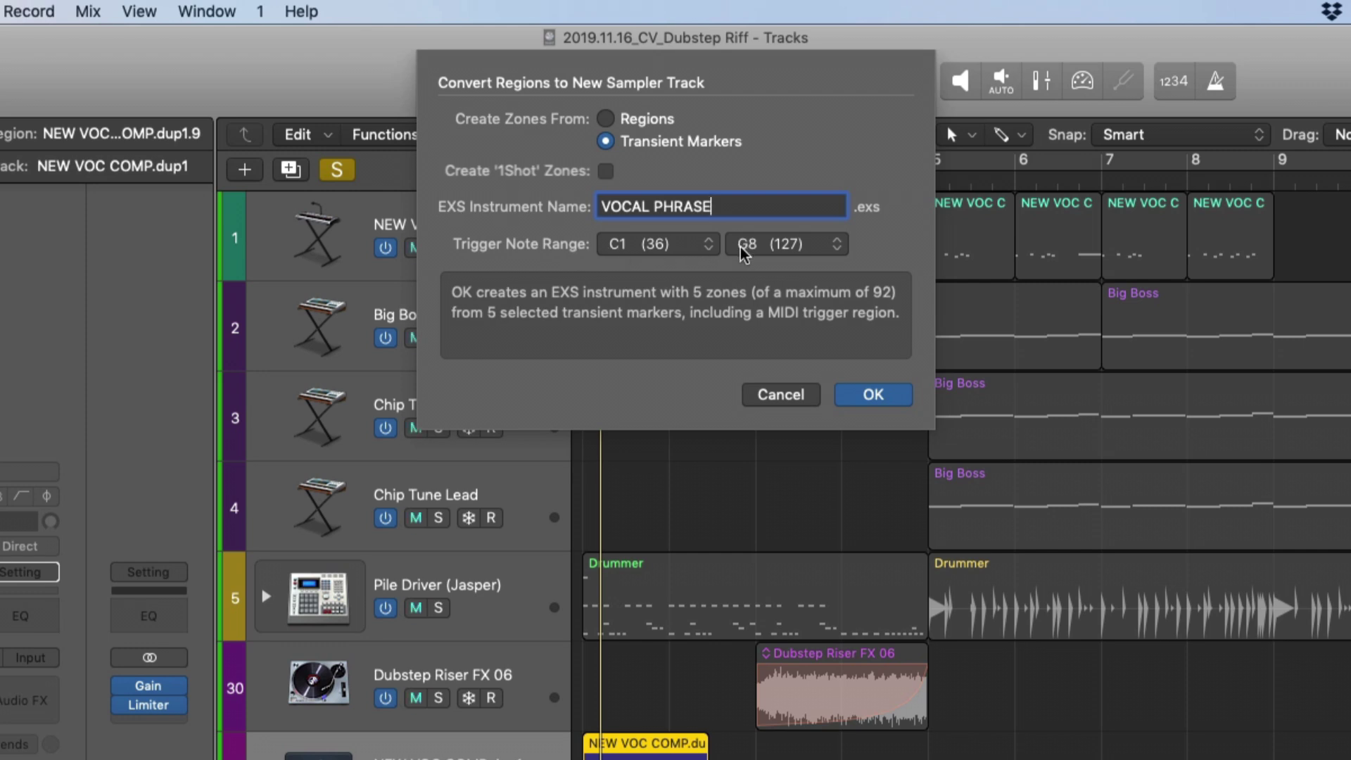
# Confirm the conversion, solo the VOCAL PHRASE track, and open its five-note region in the Piano Roll
pyautogui.click(857, 391)
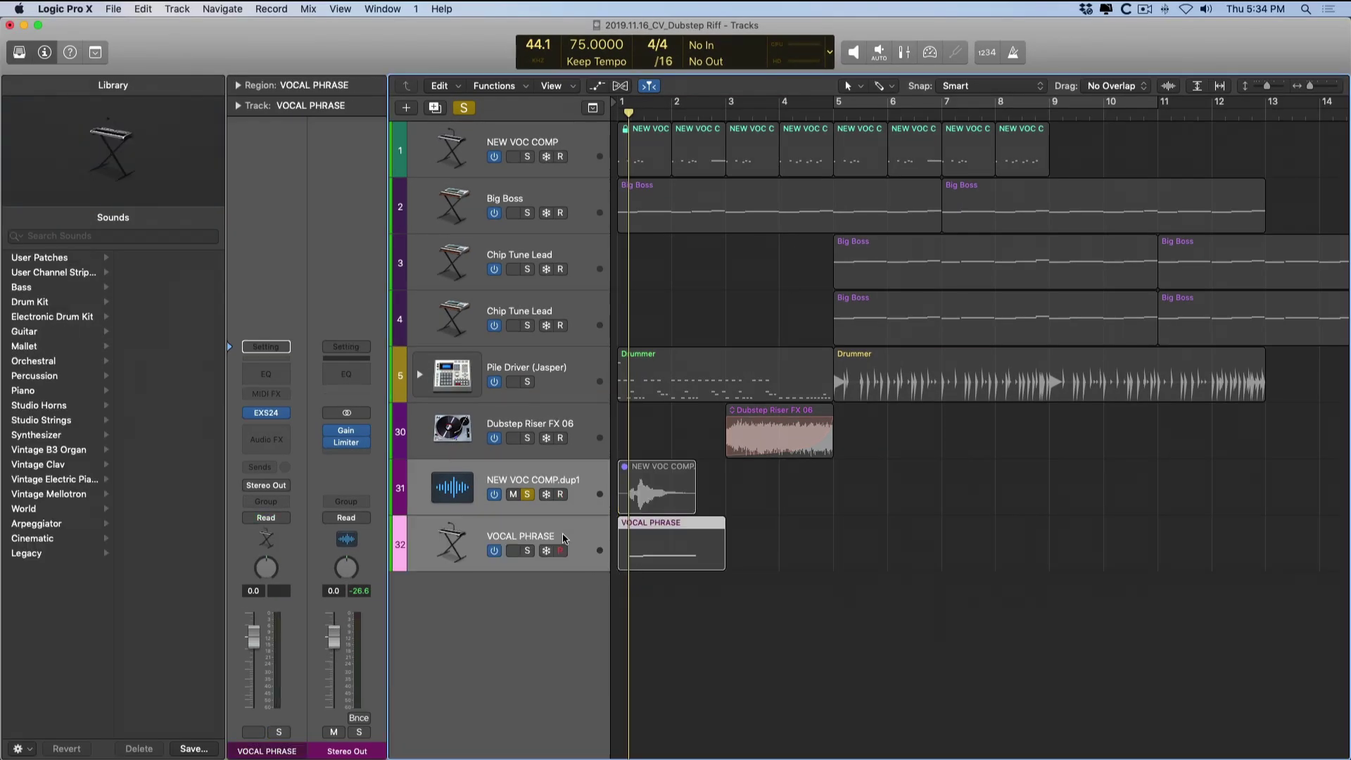
pyautogui.click(528, 550)
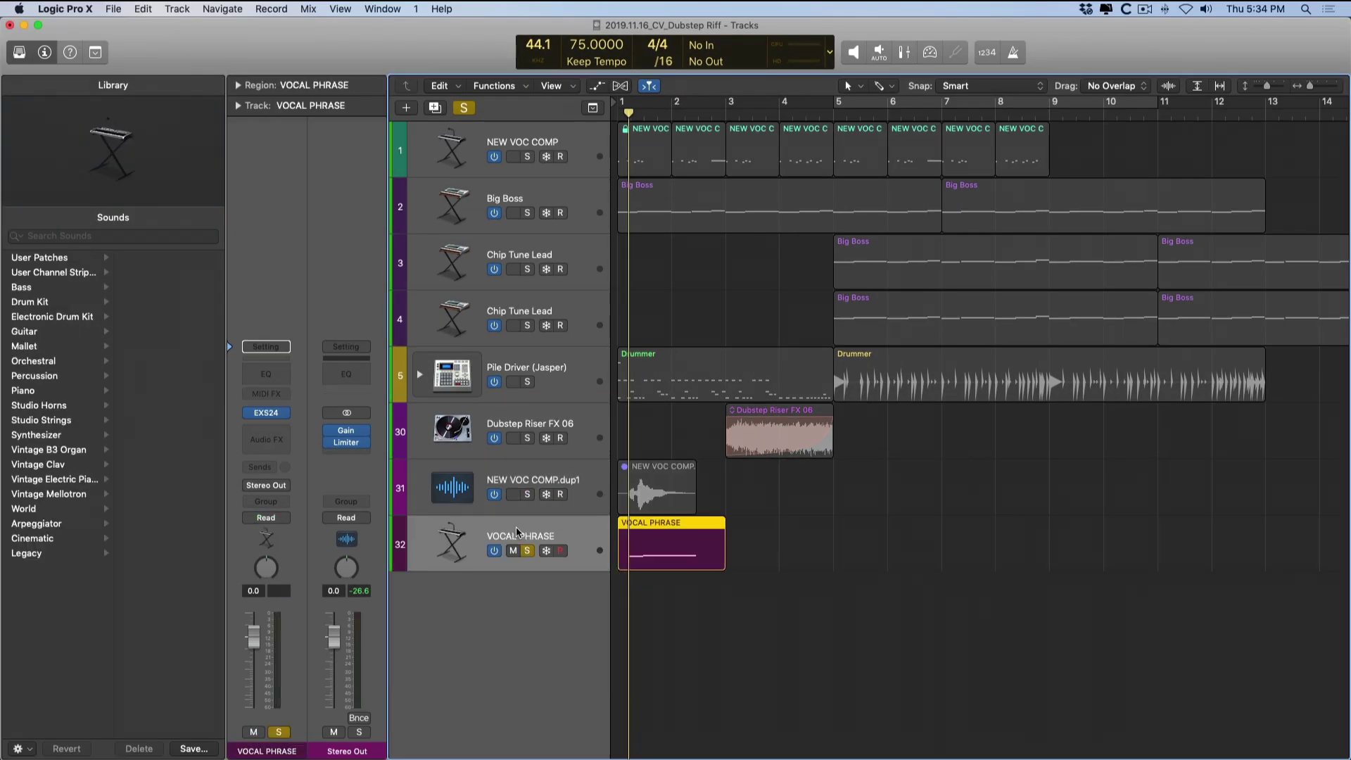
pyautogui.doubleClick(709, 532)
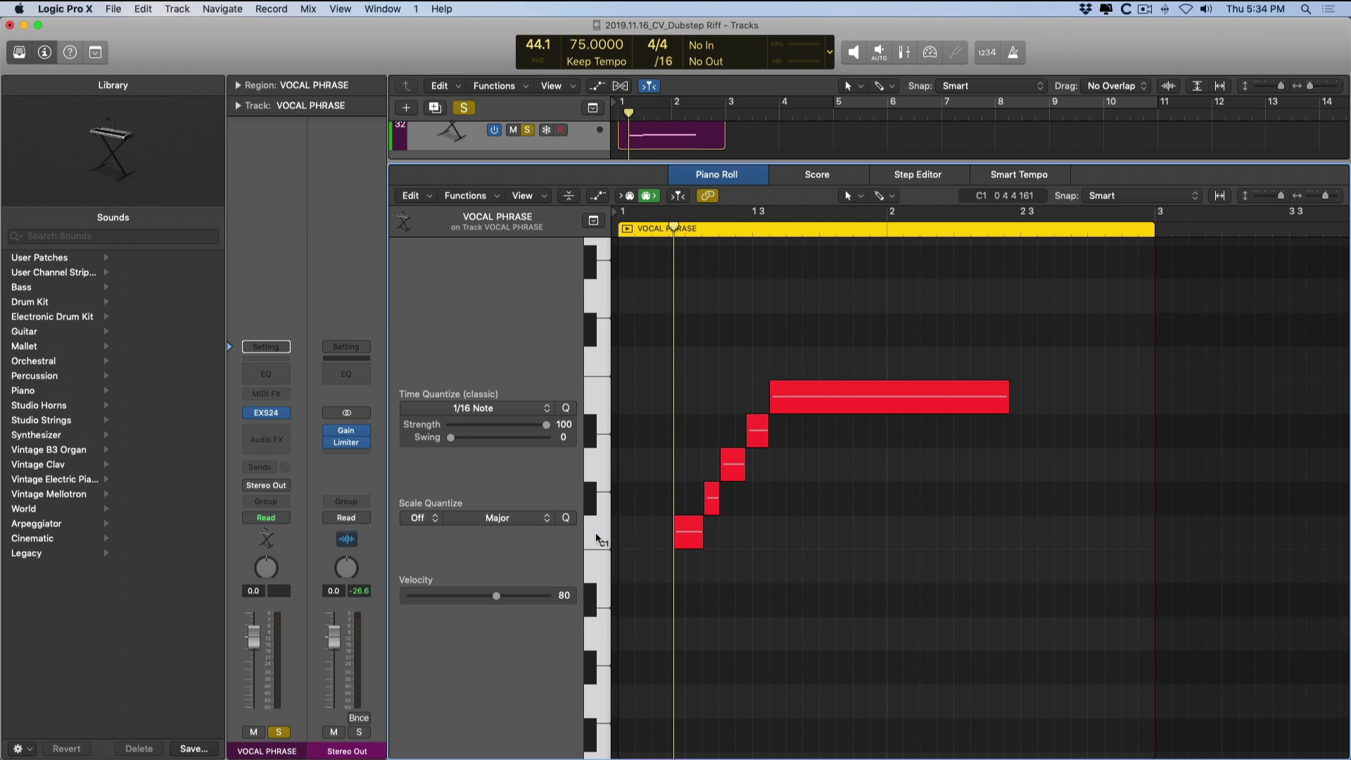
pyautogui.moveTo(597, 539); pyautogui.dragTo(598, 401)
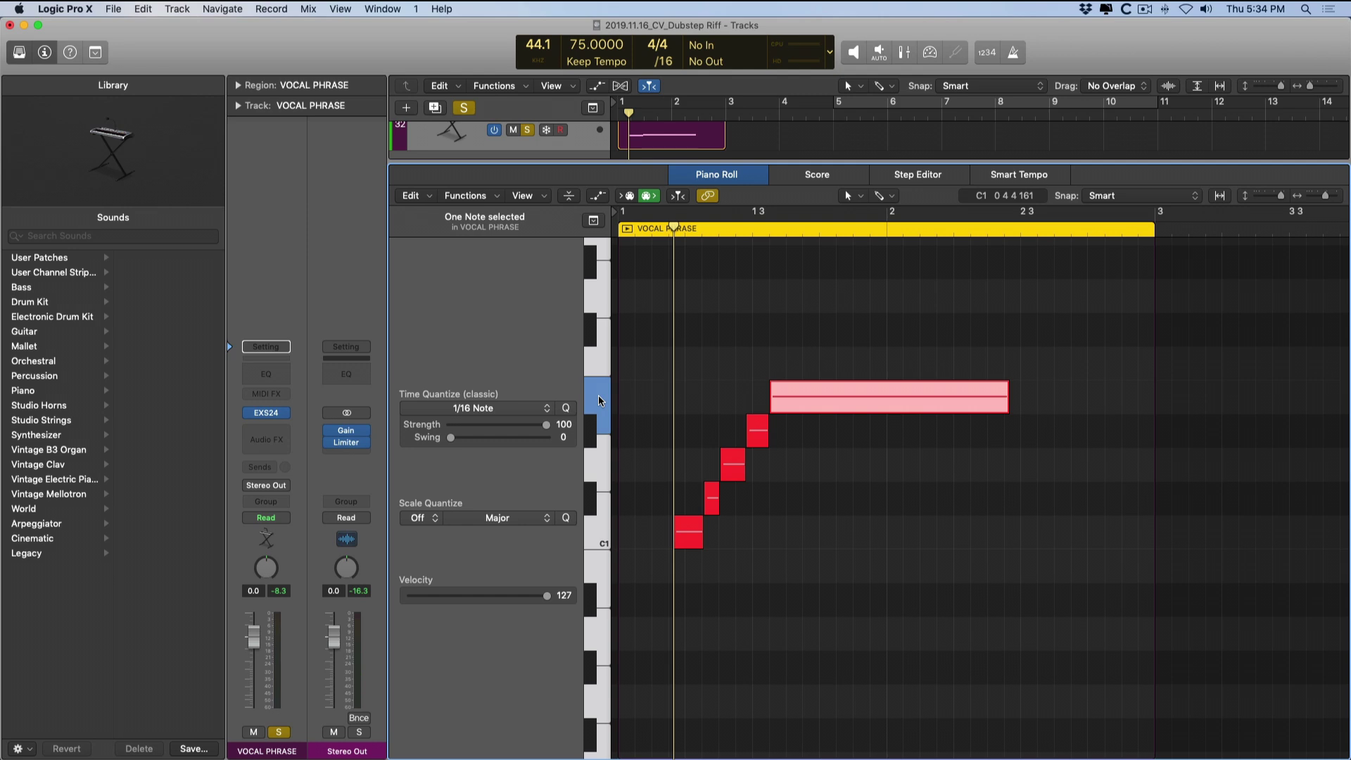
# Open the VOCAL PHRASE EXS24 Instrument Editor and move its window down and left
pyautogui.click(271, 416)
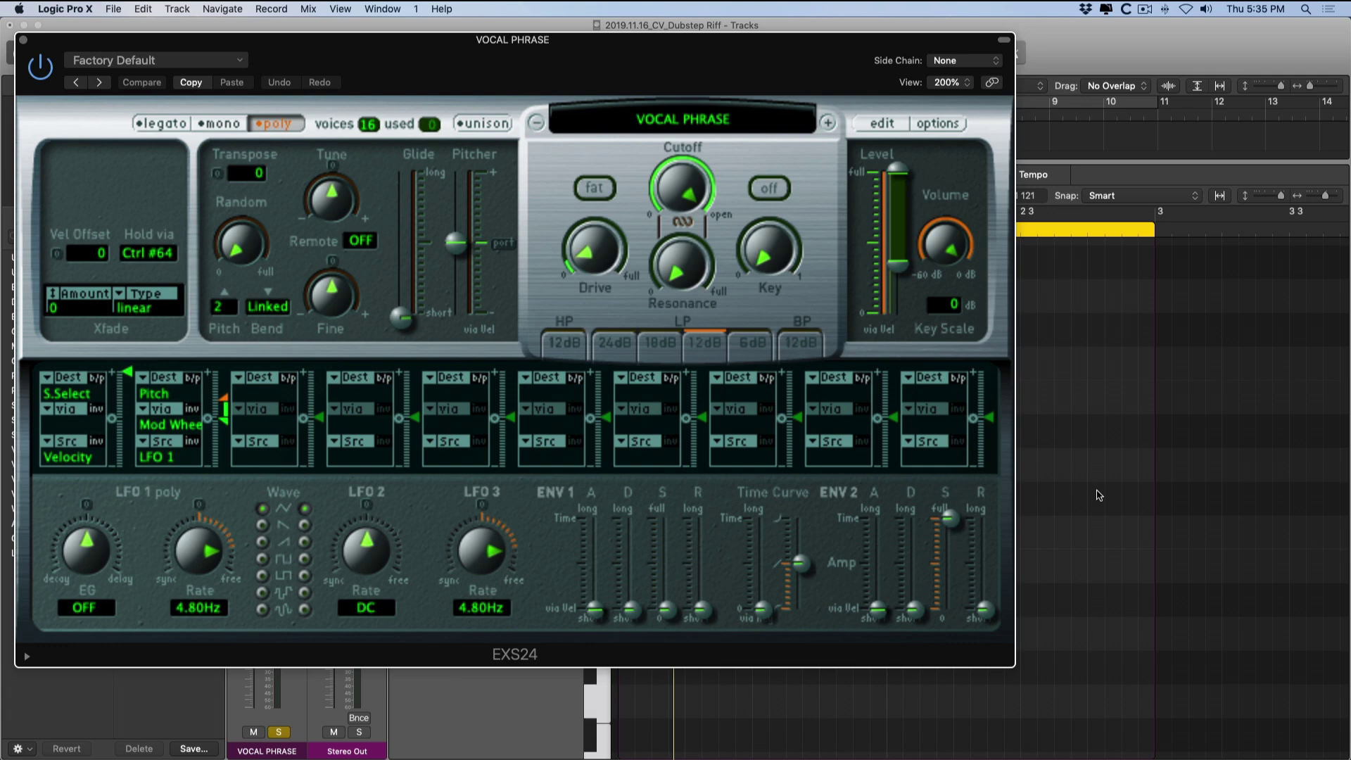
pyautogui.click(884, 124)
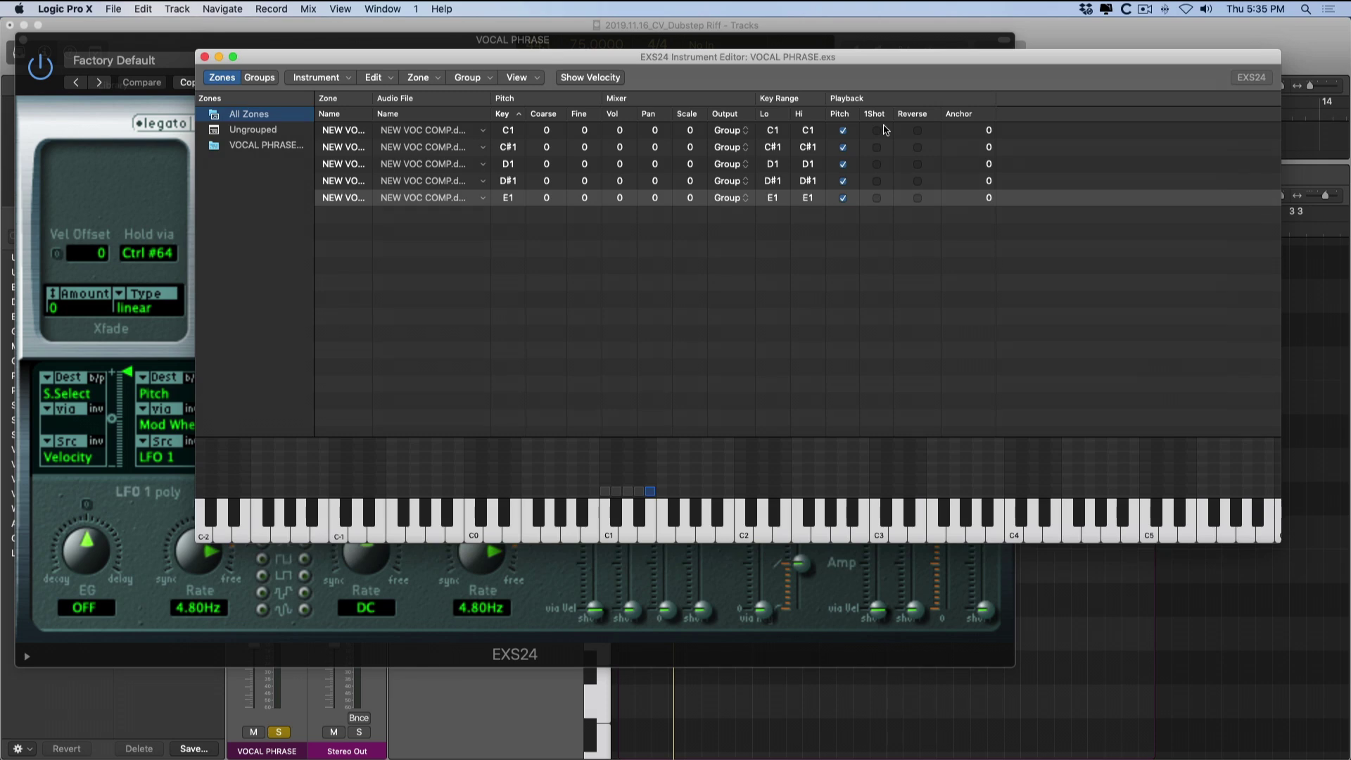
pyautogui.moveTo(822, 67); pyautogui.dragTo(770, 127)
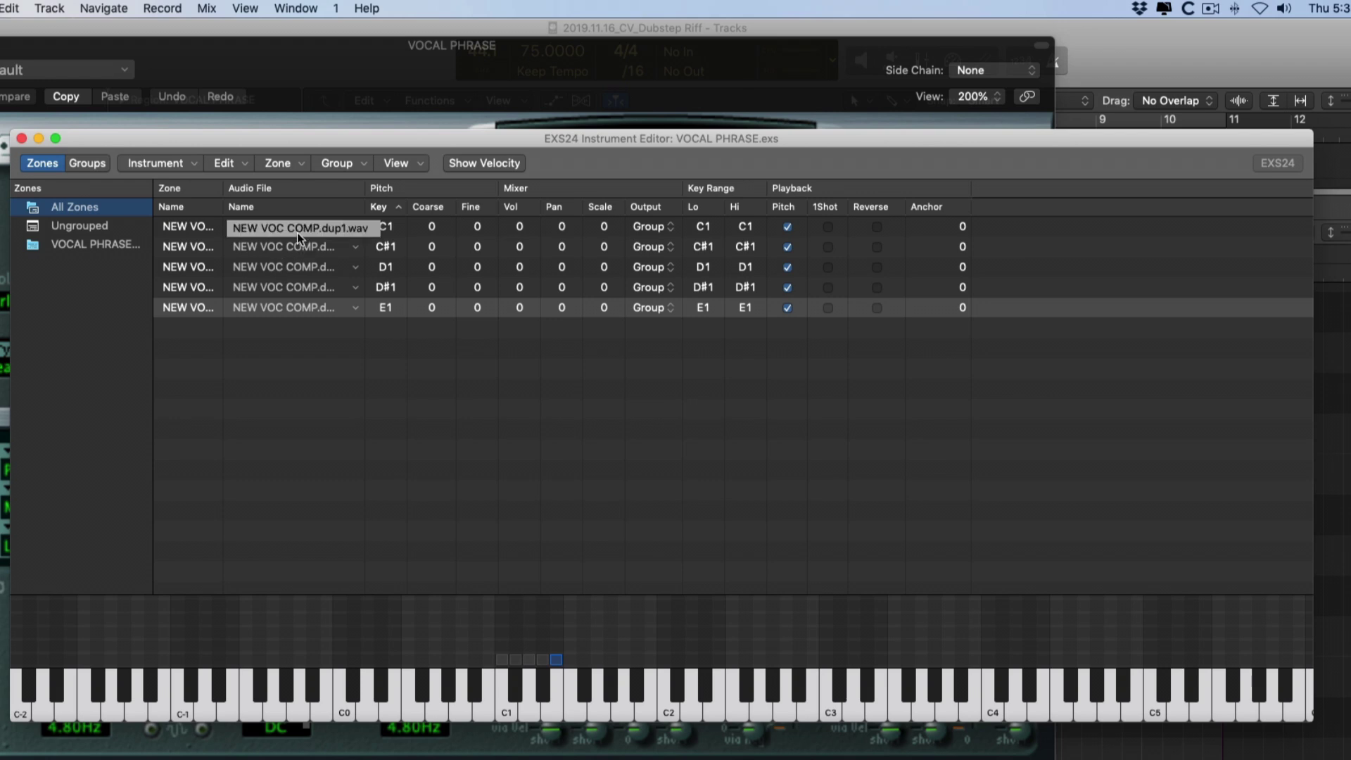
pyautogui.moveTo(296, 232)
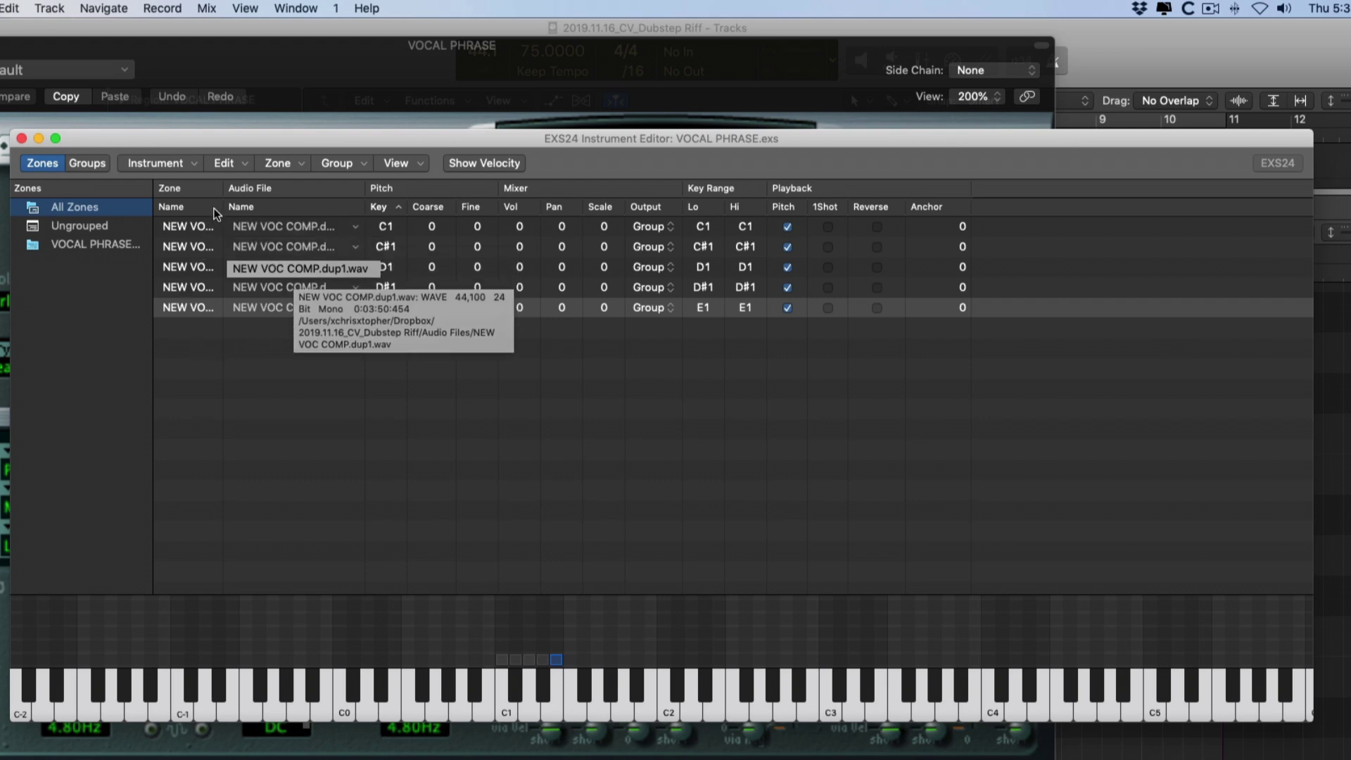
# Widen the zone names column and audition the zones C1 through E1 from the keyboard
pyautogui.moveTo(220, 190); pyautogui.dragTo(328, 190)
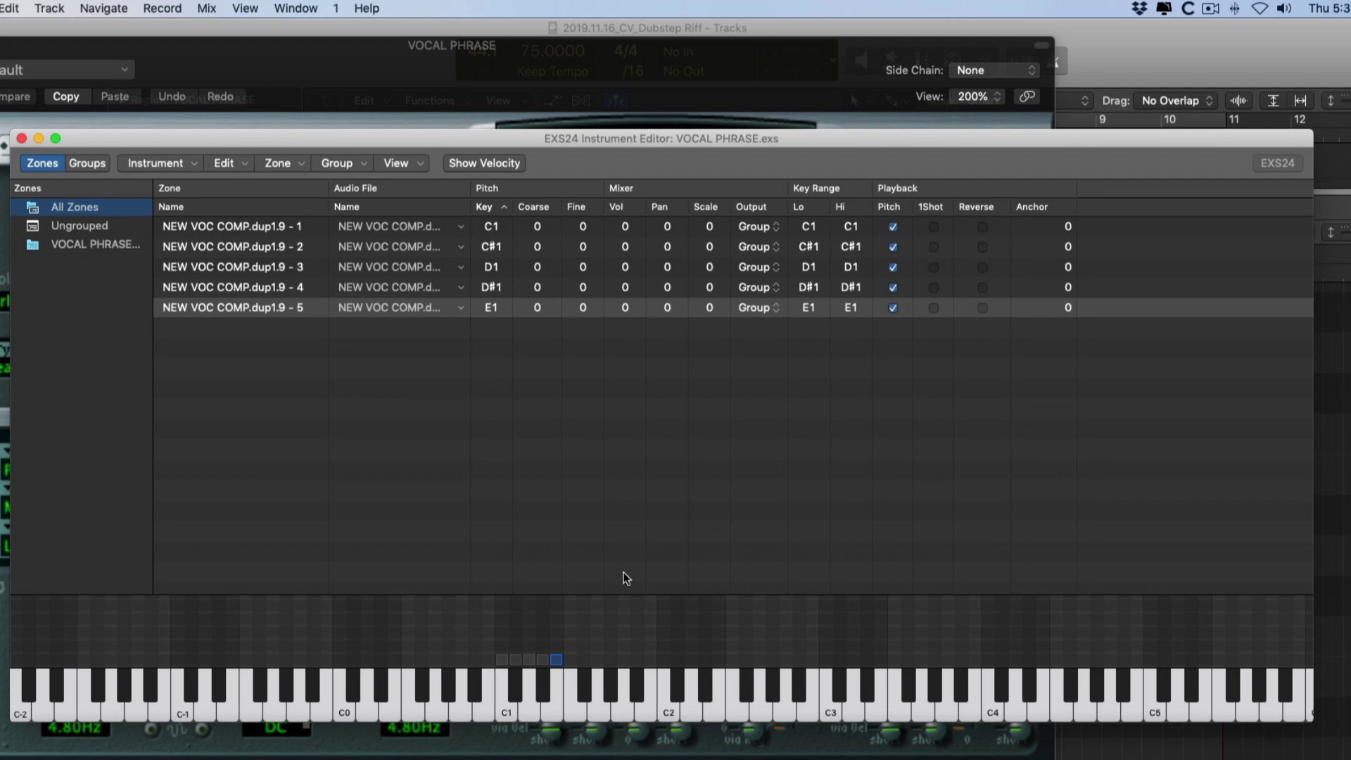
pyautogui.click(501, 693)
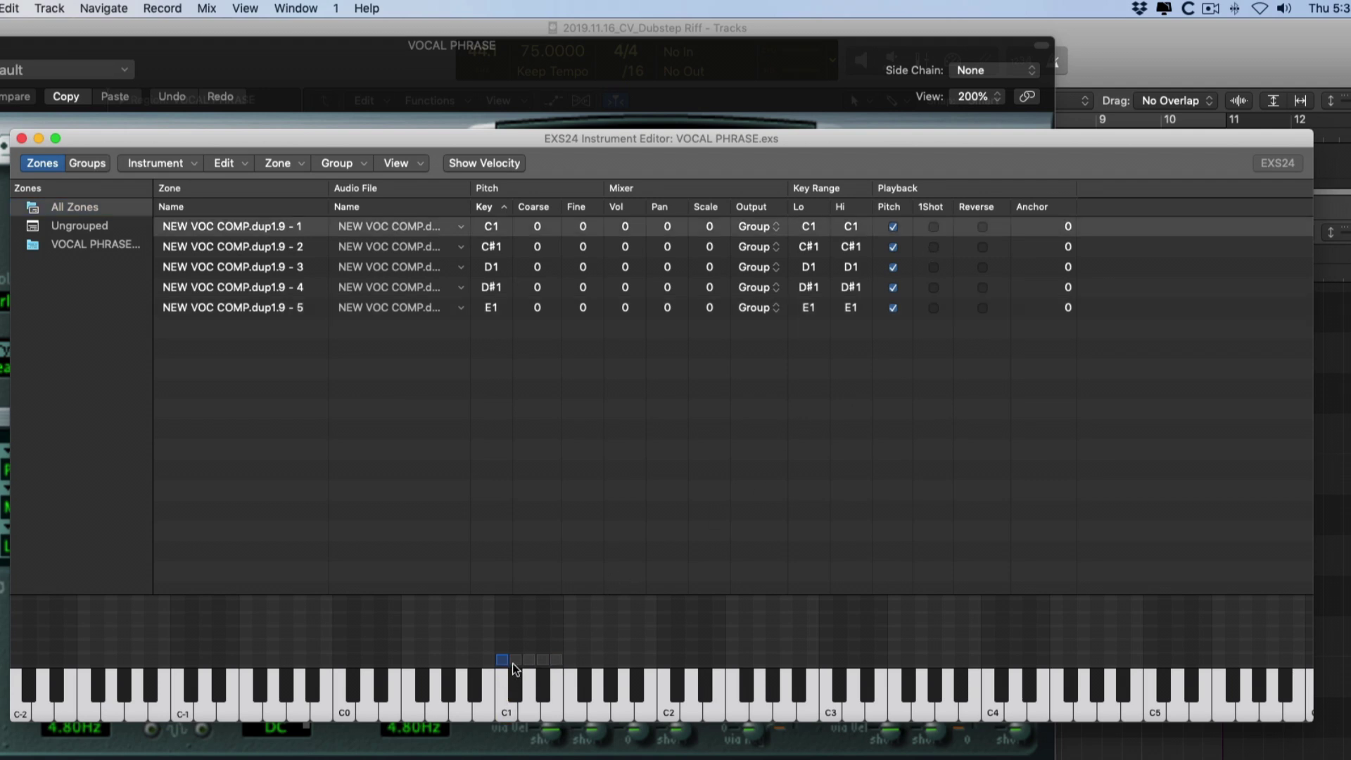
pyautogui.click(515, 661)
pyautogui.click(529, 662)
pyautogui.click(543, 662)
pyautogui.click(548, 661)
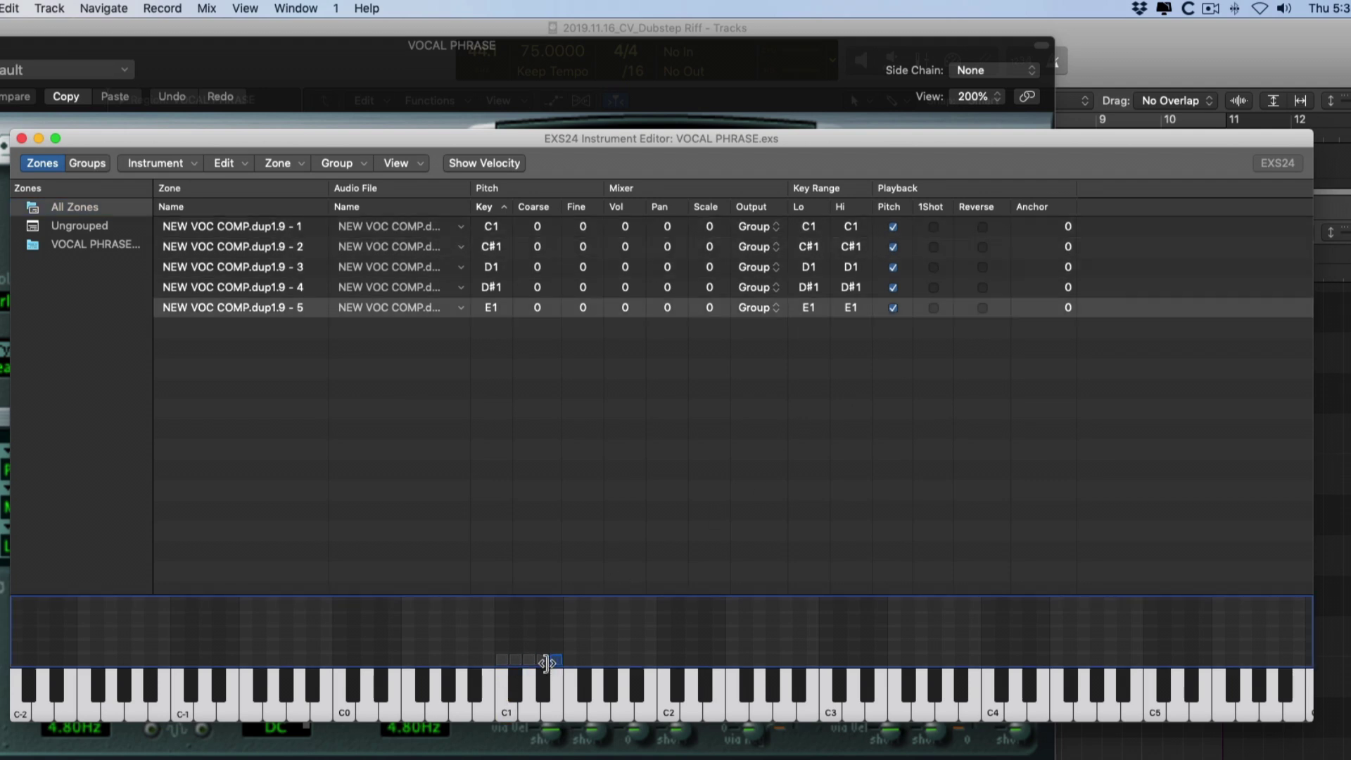
pyautogui.click(543, 661)
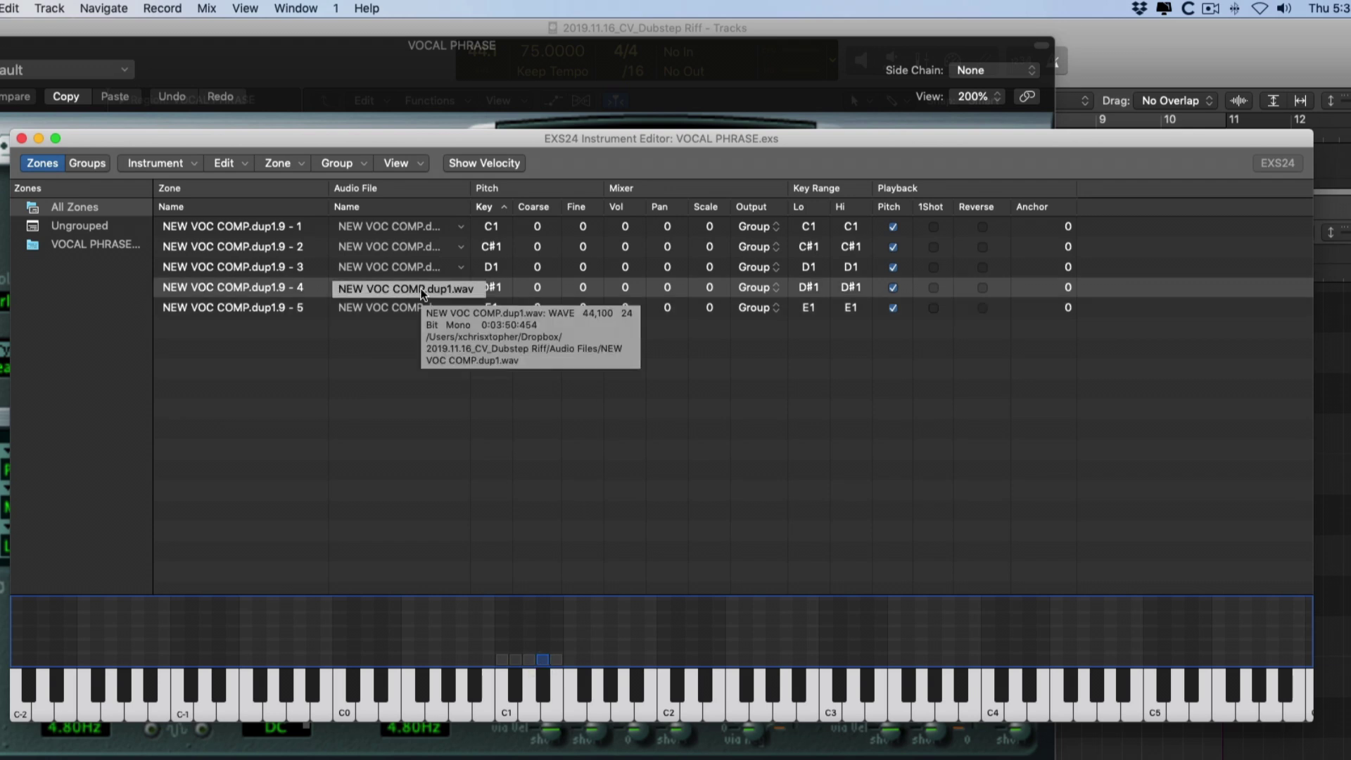
# Open the fifth (E1) zone's audio file in the sample editor
pyautogui.click(322, 230)
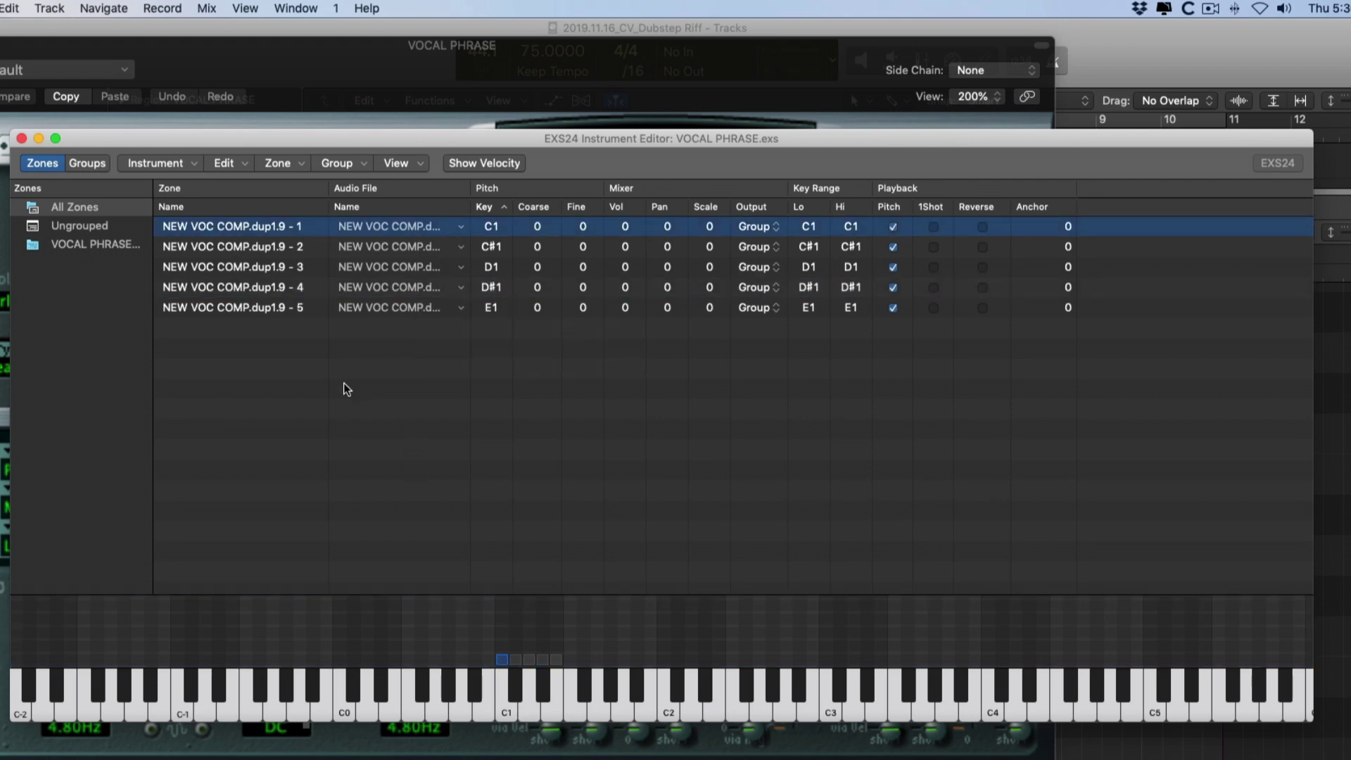
pyautogui.click(304, 310)
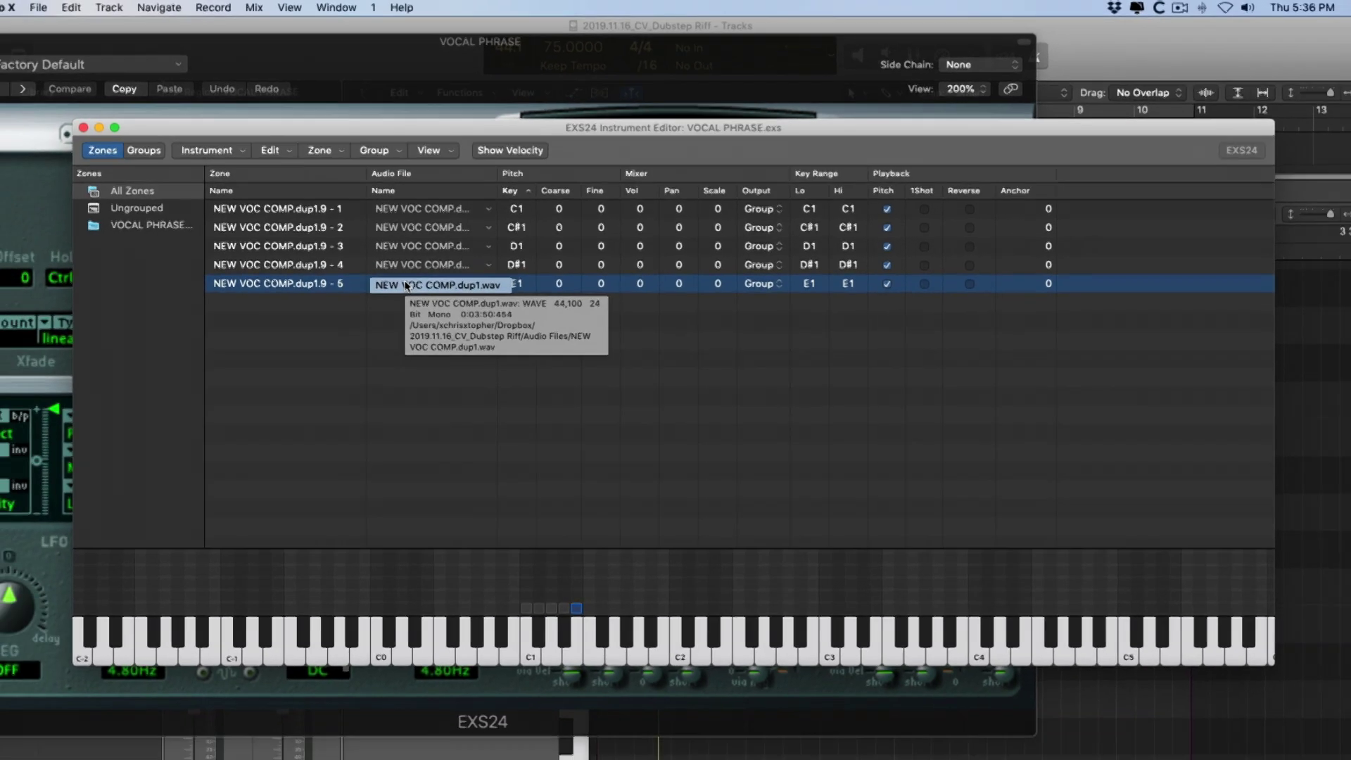
pyautogui.doubleClick(373, 311)
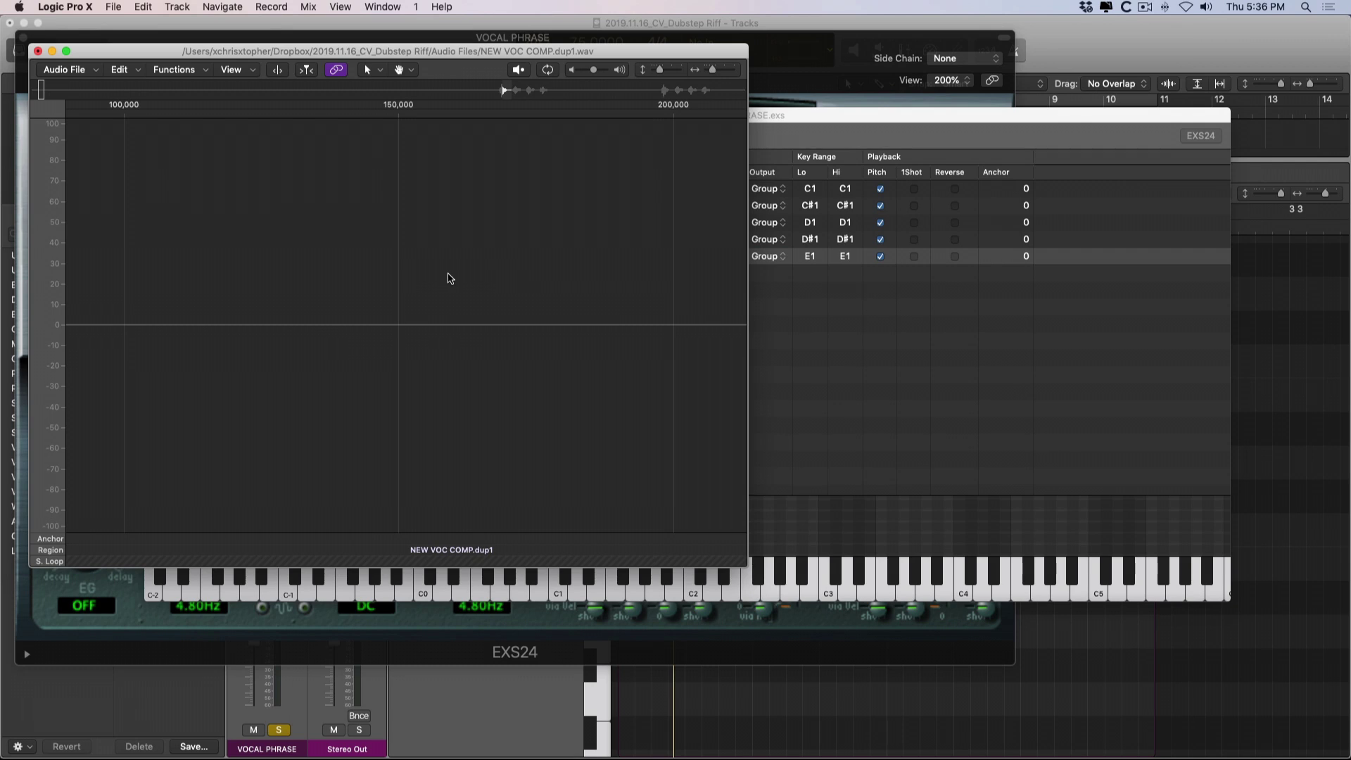
# Reposition the zone editor and show the fifth zone's sample waveform
pyautogui.hscroll(10, 450, 278)
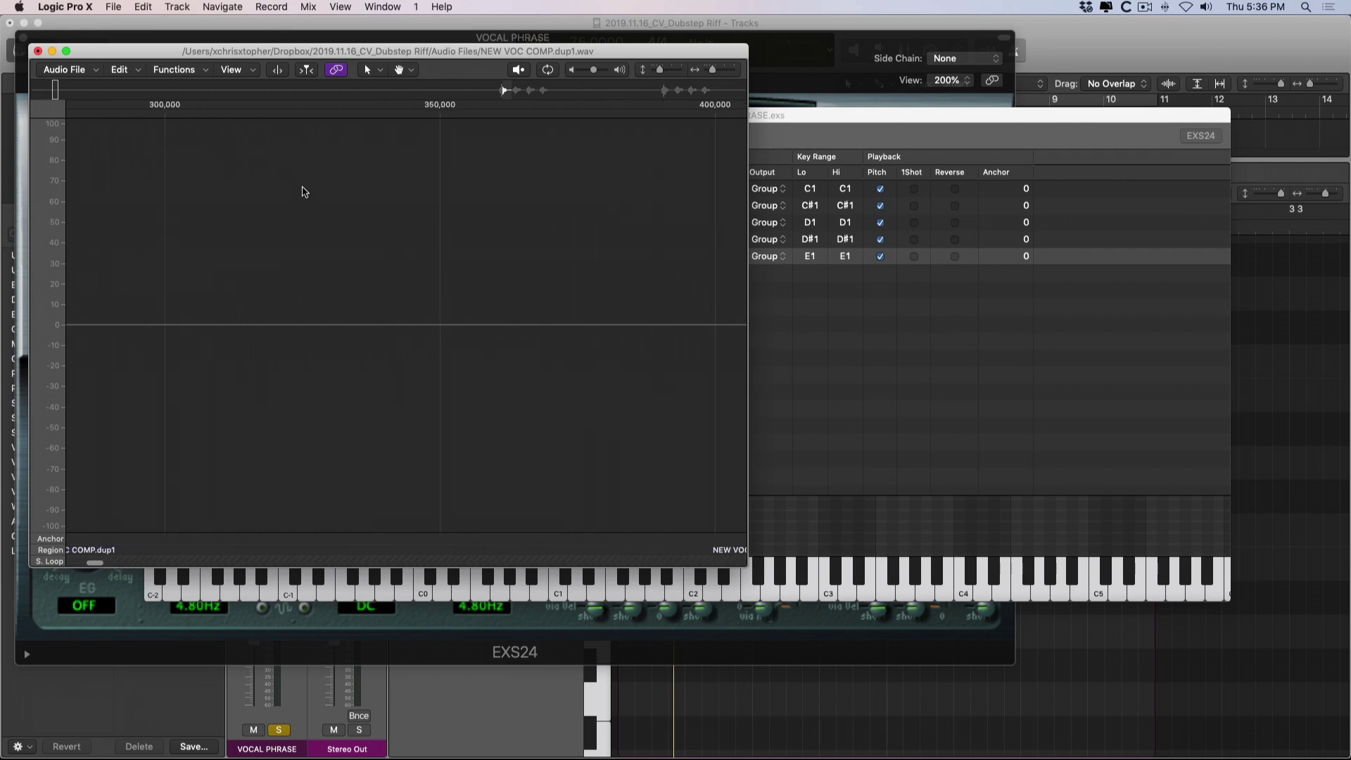
pyautogui.click(808, 120)
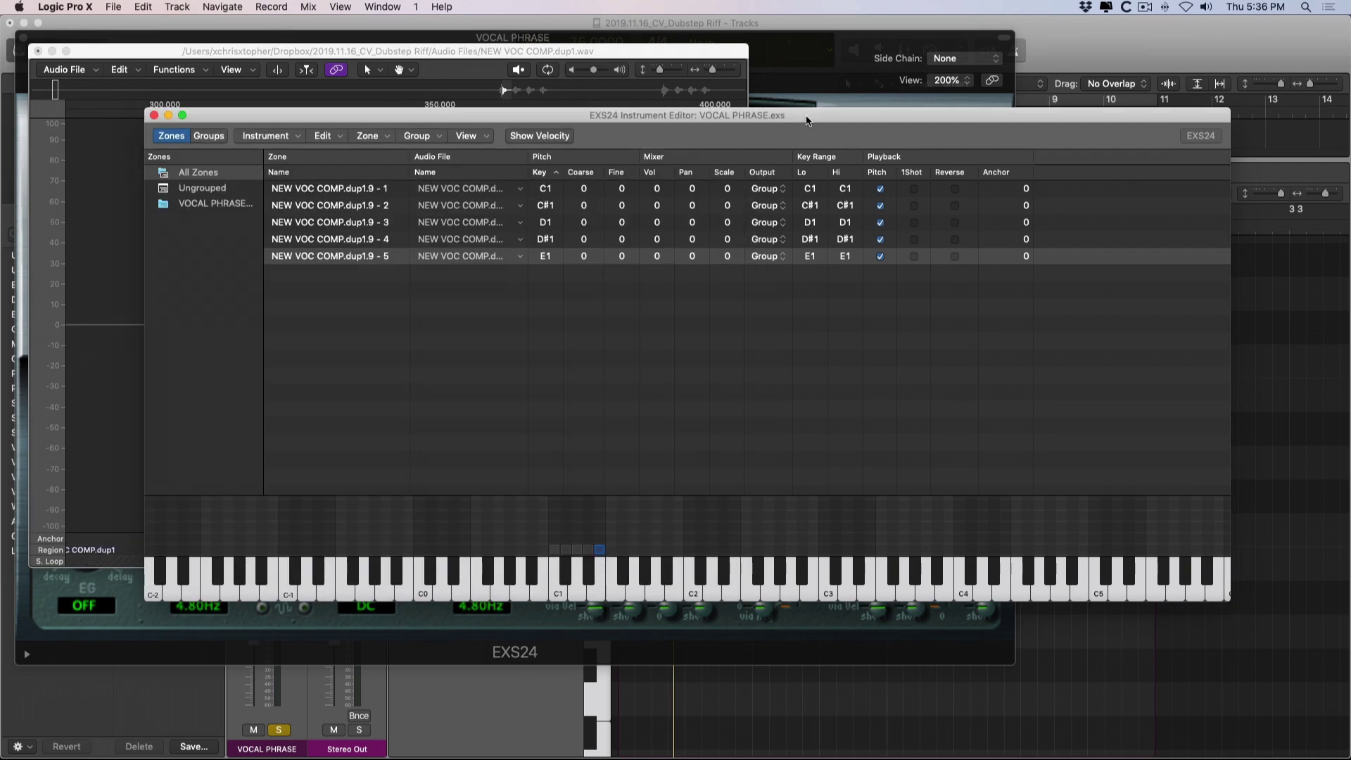
pyautogui.moveTo(808, 119); pyautogui.dragTo(928, 228)
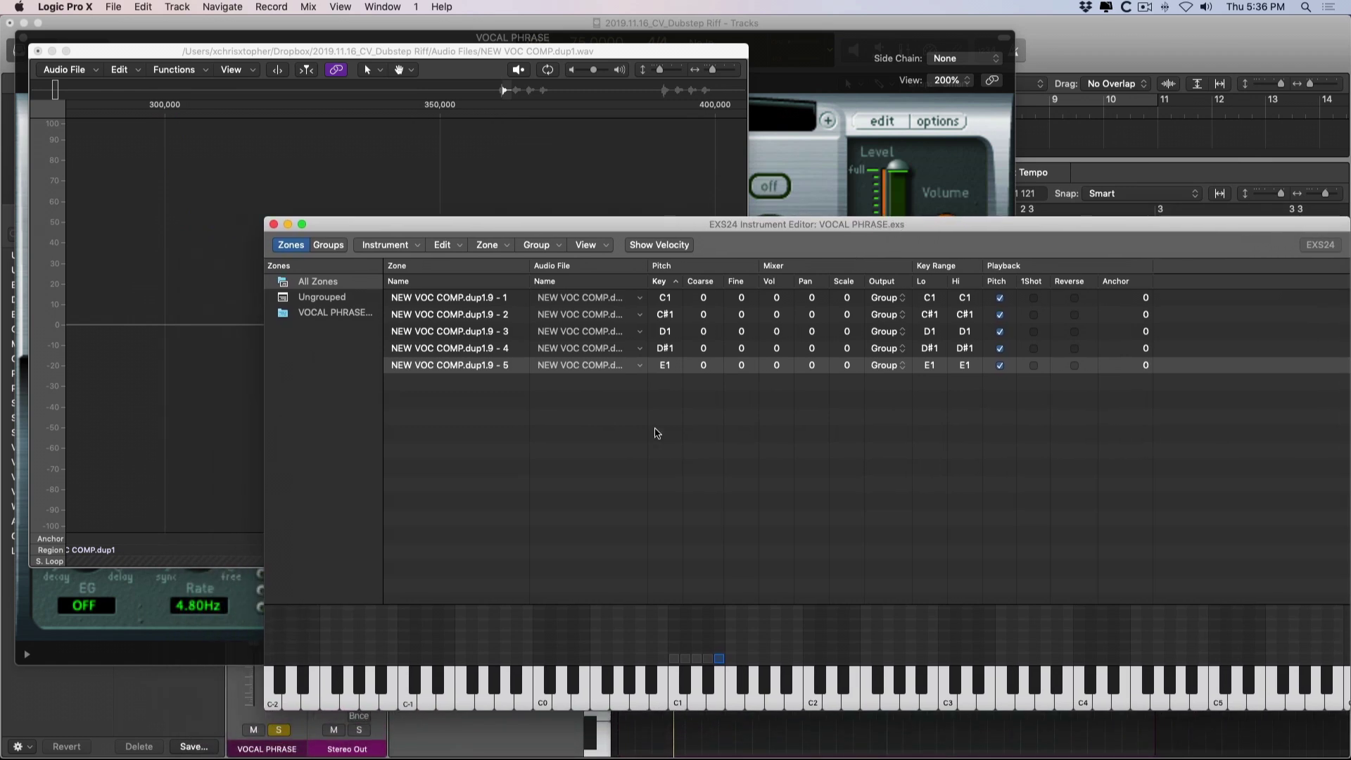
pyautogui.doubleClick(608, 366)
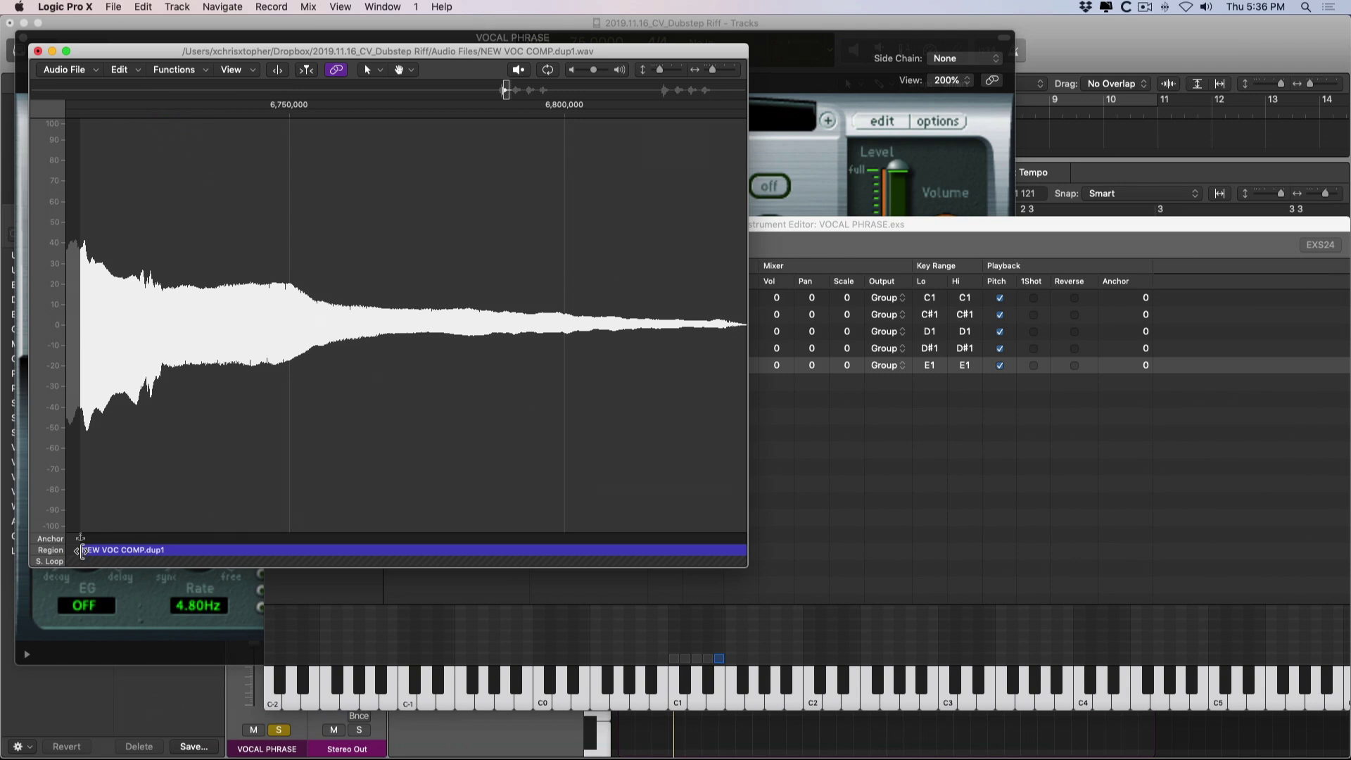
# Trim the E1 sample to start at the vocal attack with a length of 35615
pyautogui.moveTo(82, 550); pyautogui.dragTo(149, 540)
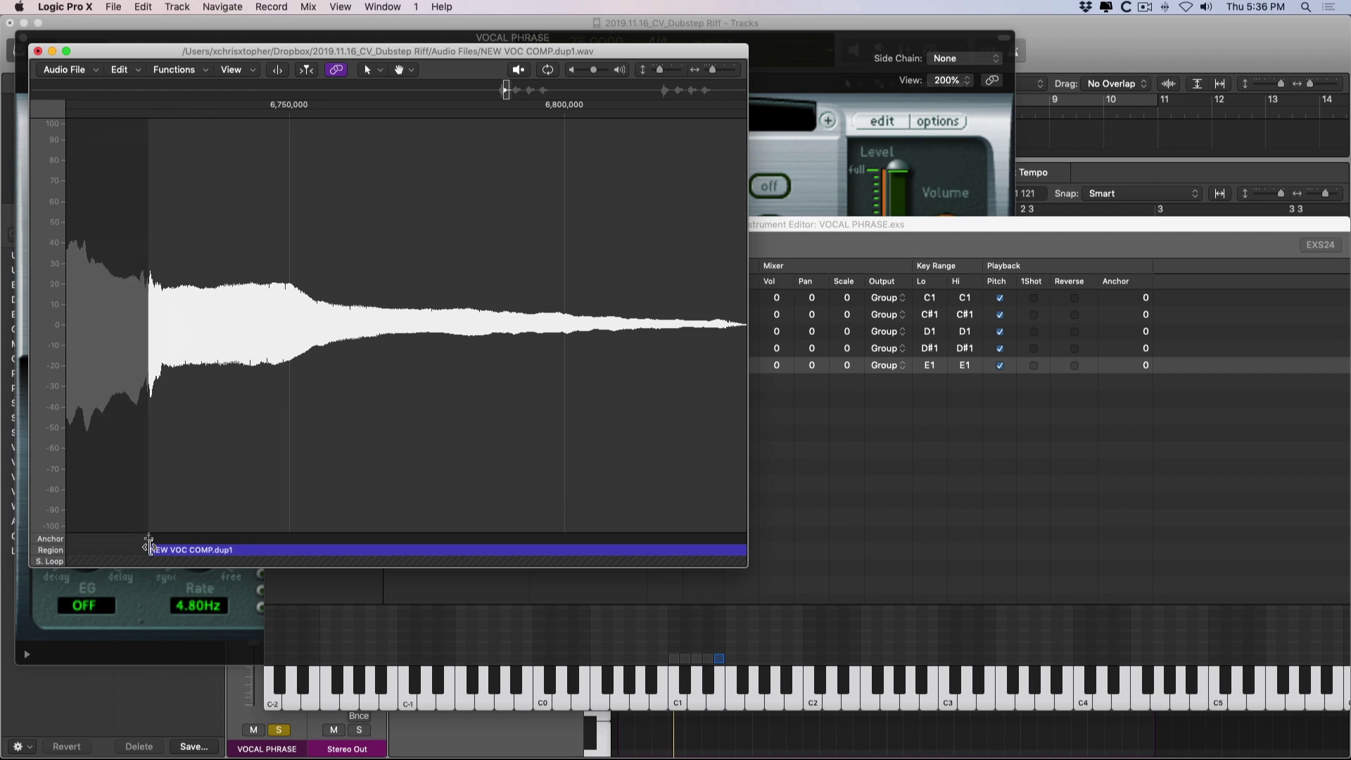
pyautogui.click(330, 538)
pyautogui.moveTo(329, 538); pyautogui.dragTo(143, 532)
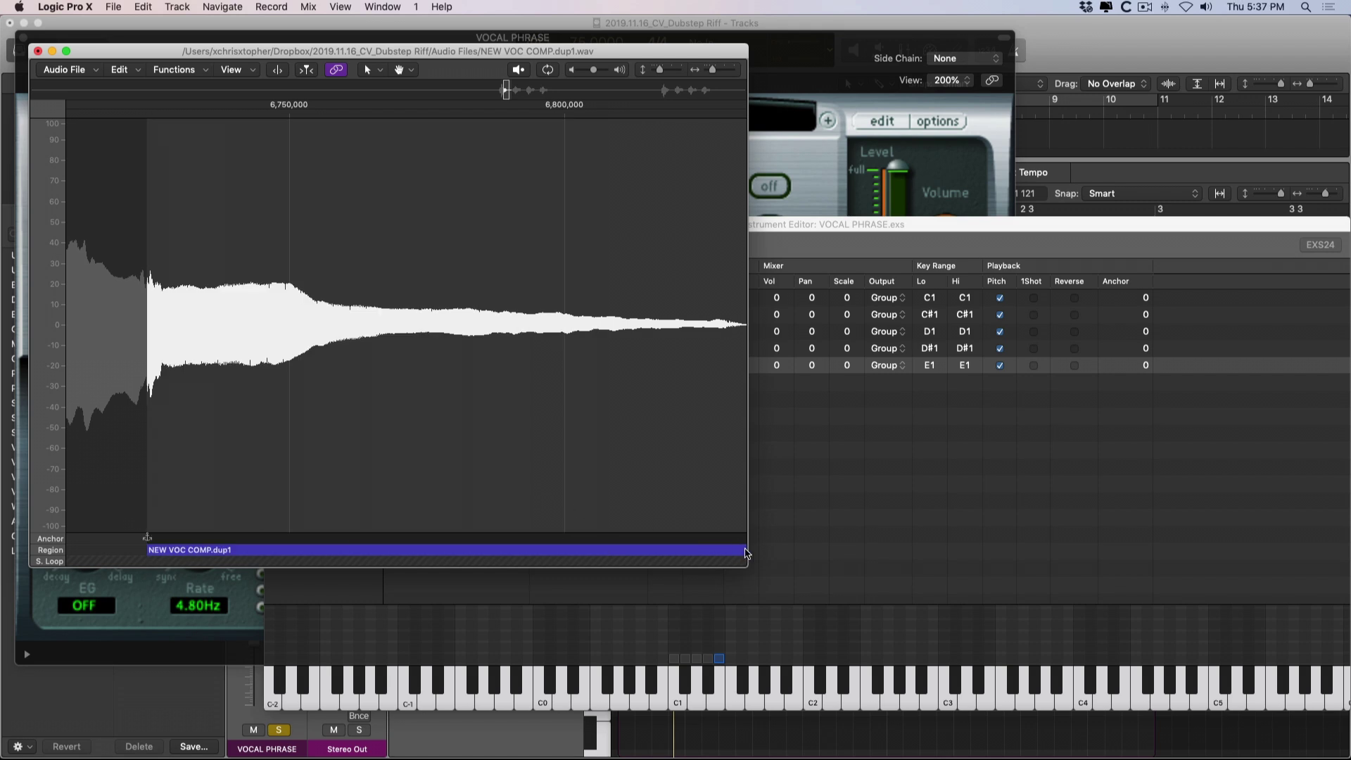
pyautogui.moveTo(748, 549); pyautogui.dragTo(830, 550)
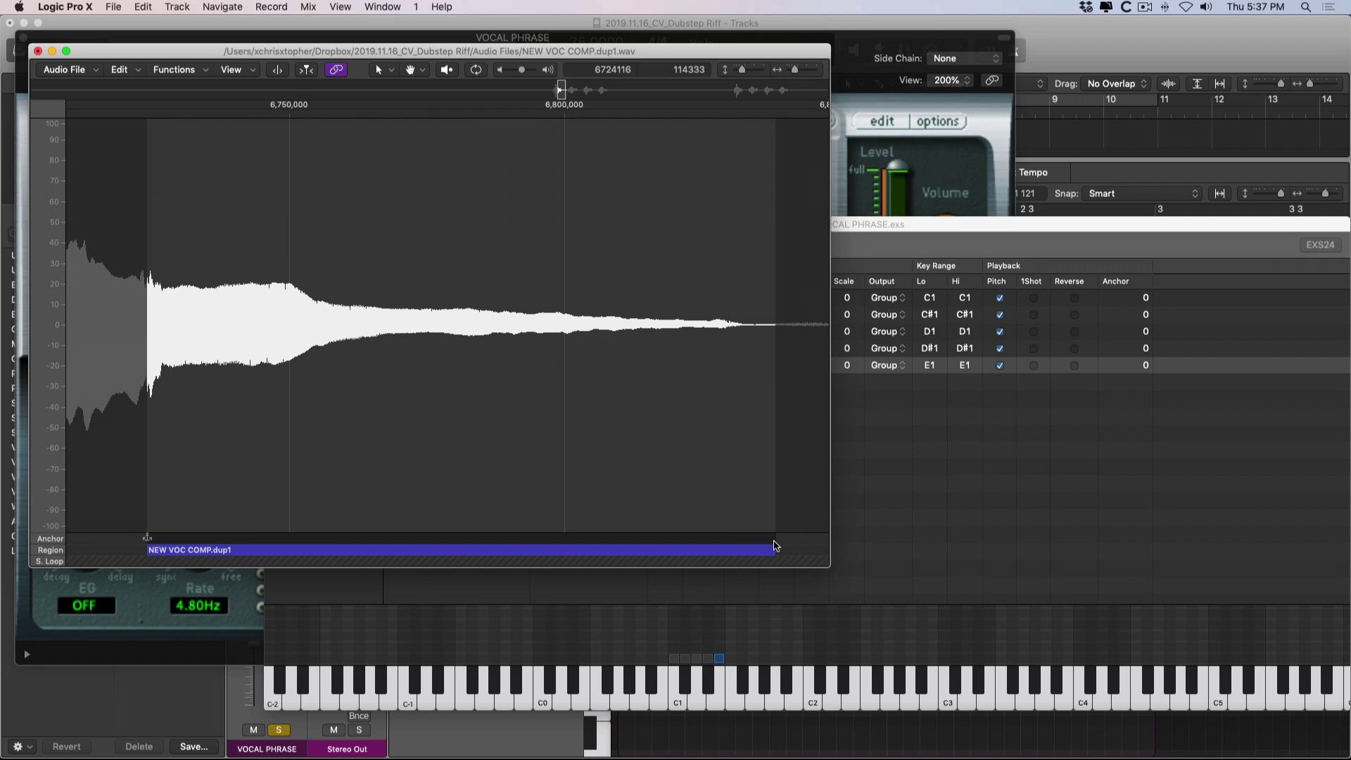
pyautogui.moveTo(634, 538); pyautogui.dragTo(341, 533)
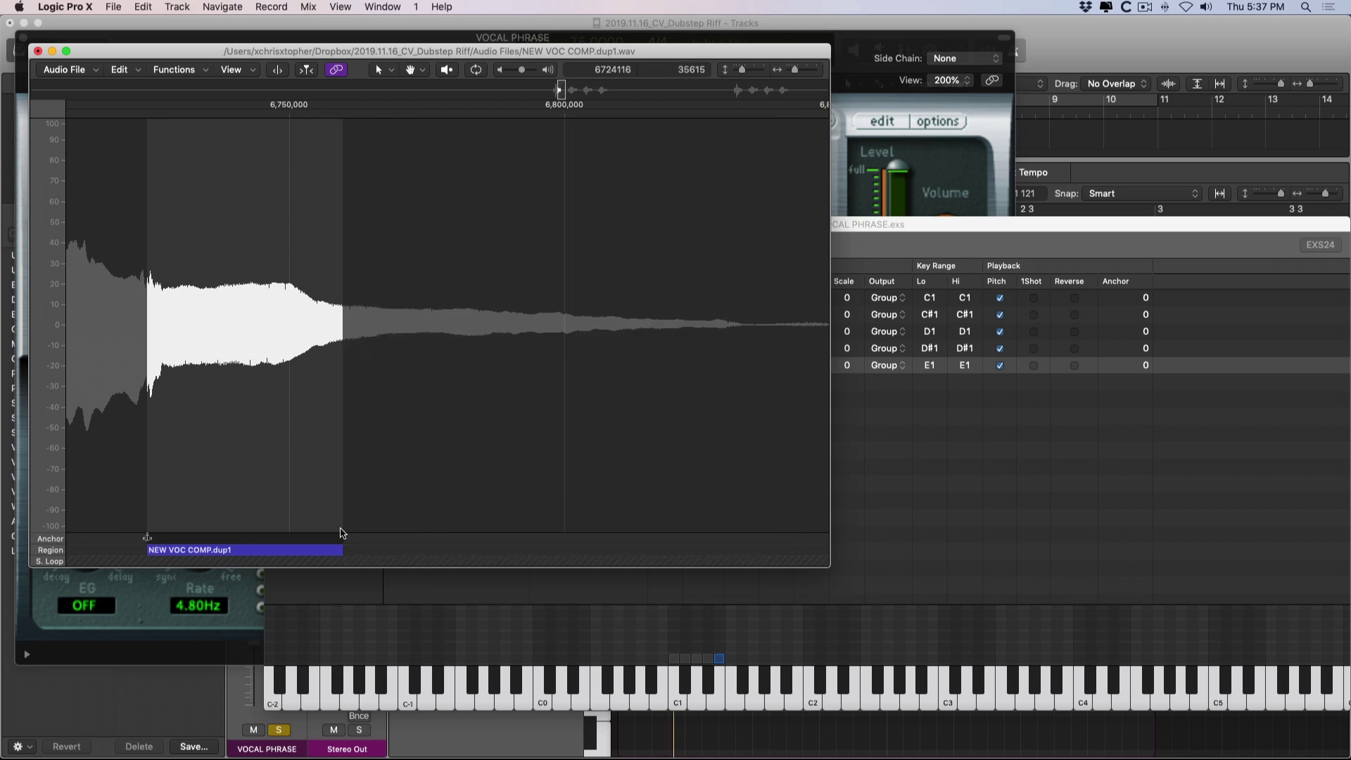
pyautogui.click(340, 546)
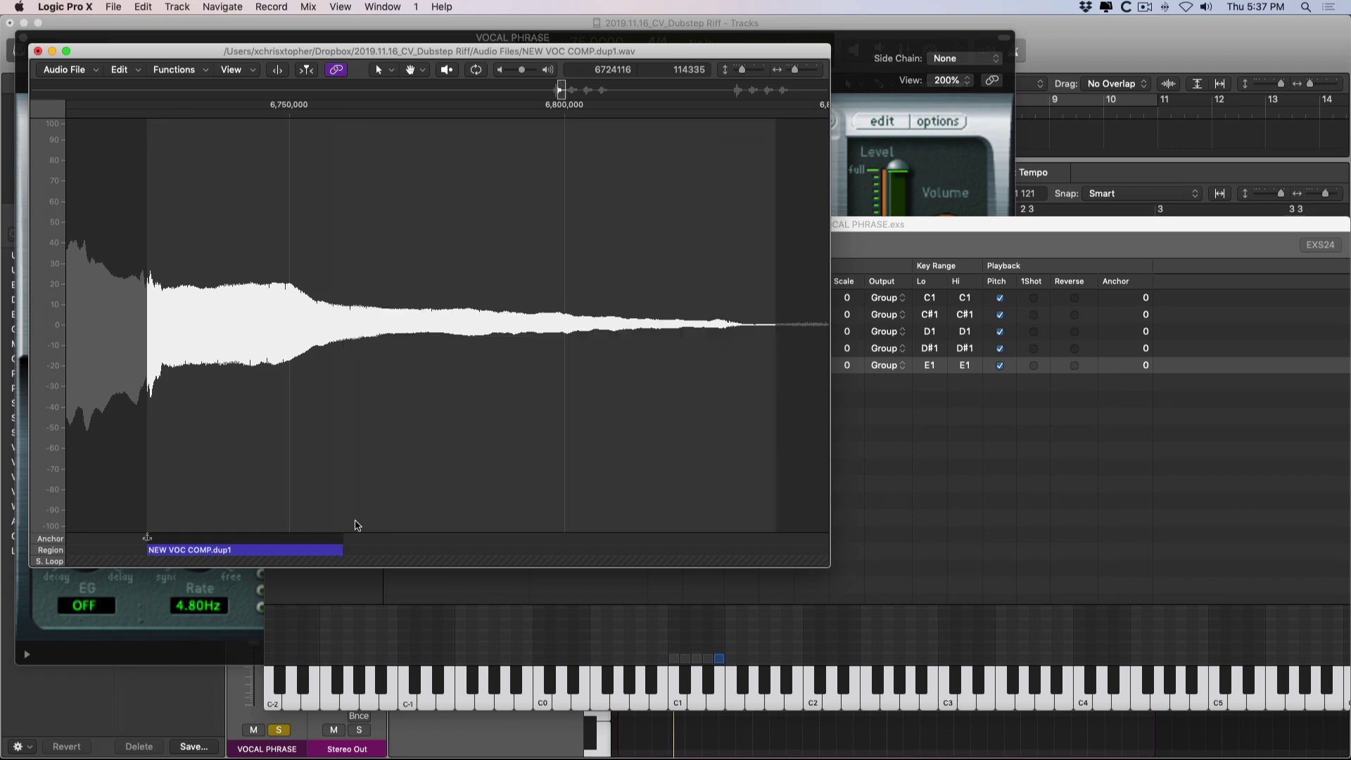
pyautogui.click(205, 450)
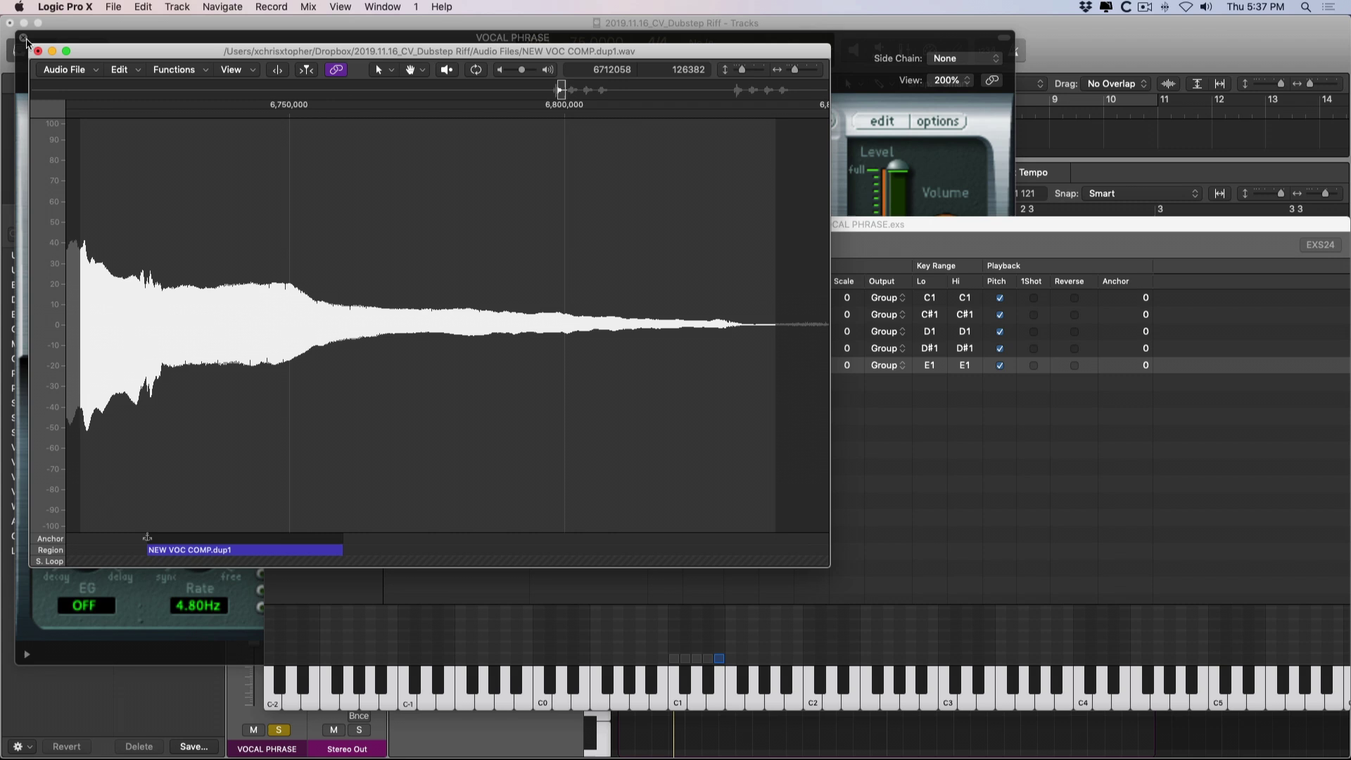
pyautogui.click(38, 50)
# Stretch the E1 zone's key range up to B4 on the zone map
pyautogui.moveTo(738, 239); pyautogui.dragTo(549, 202)
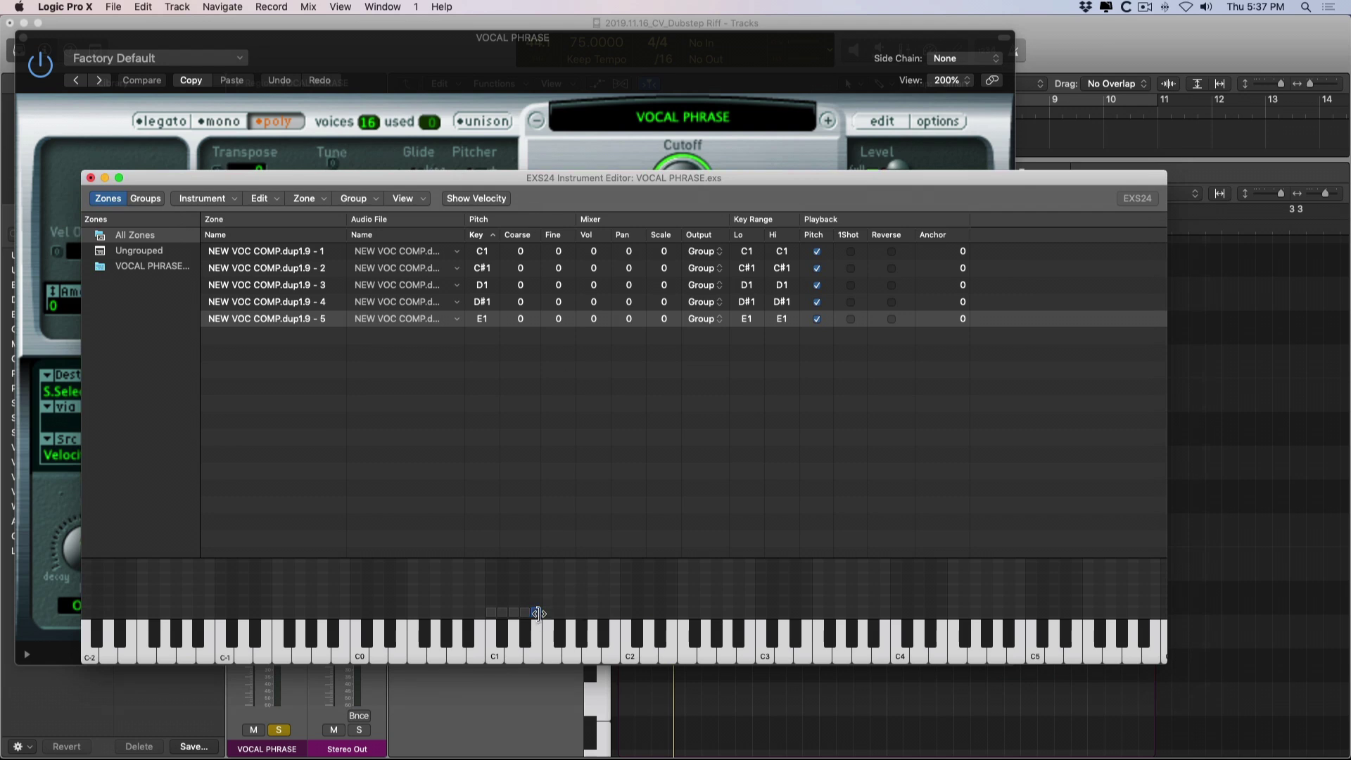
pyautogui.click(539, 614)
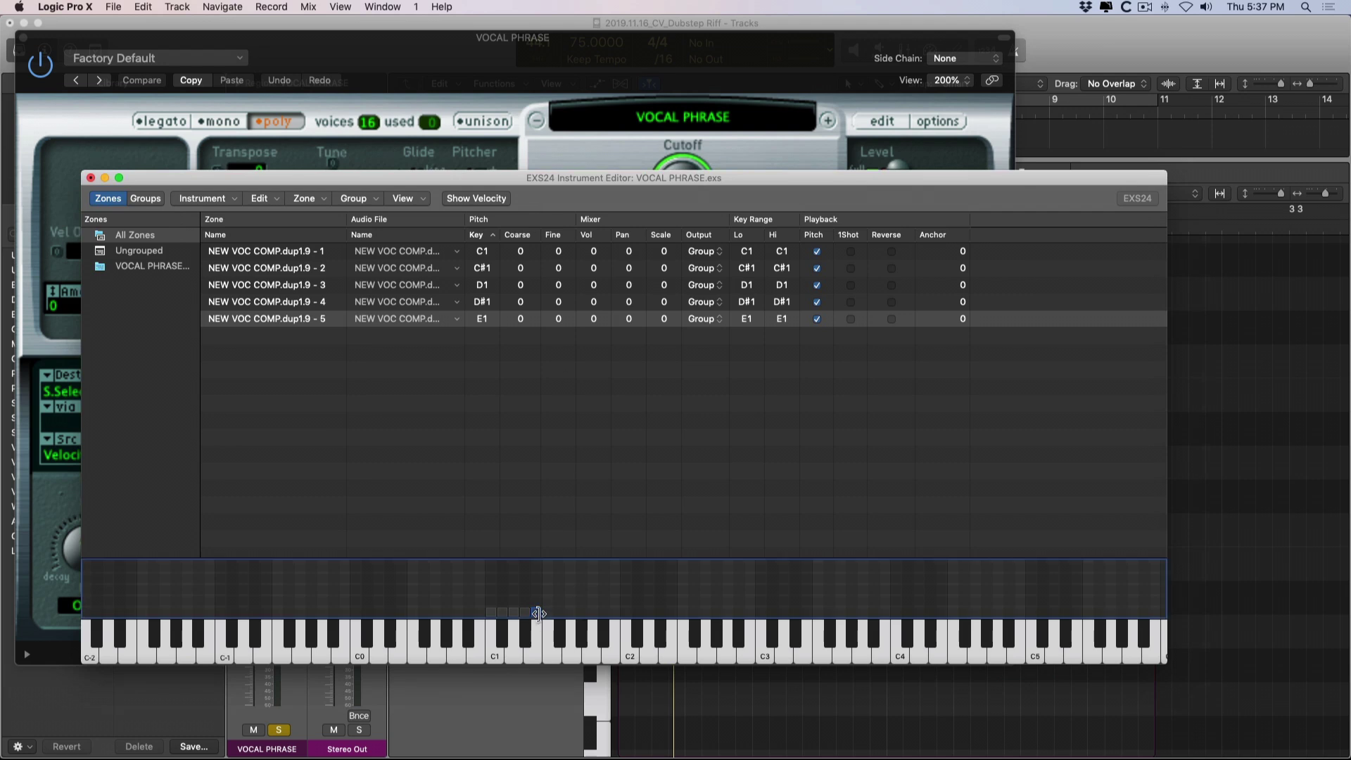
pyautogui.moveTo(538, 614); pyautogui.dragTo(1024, 643)
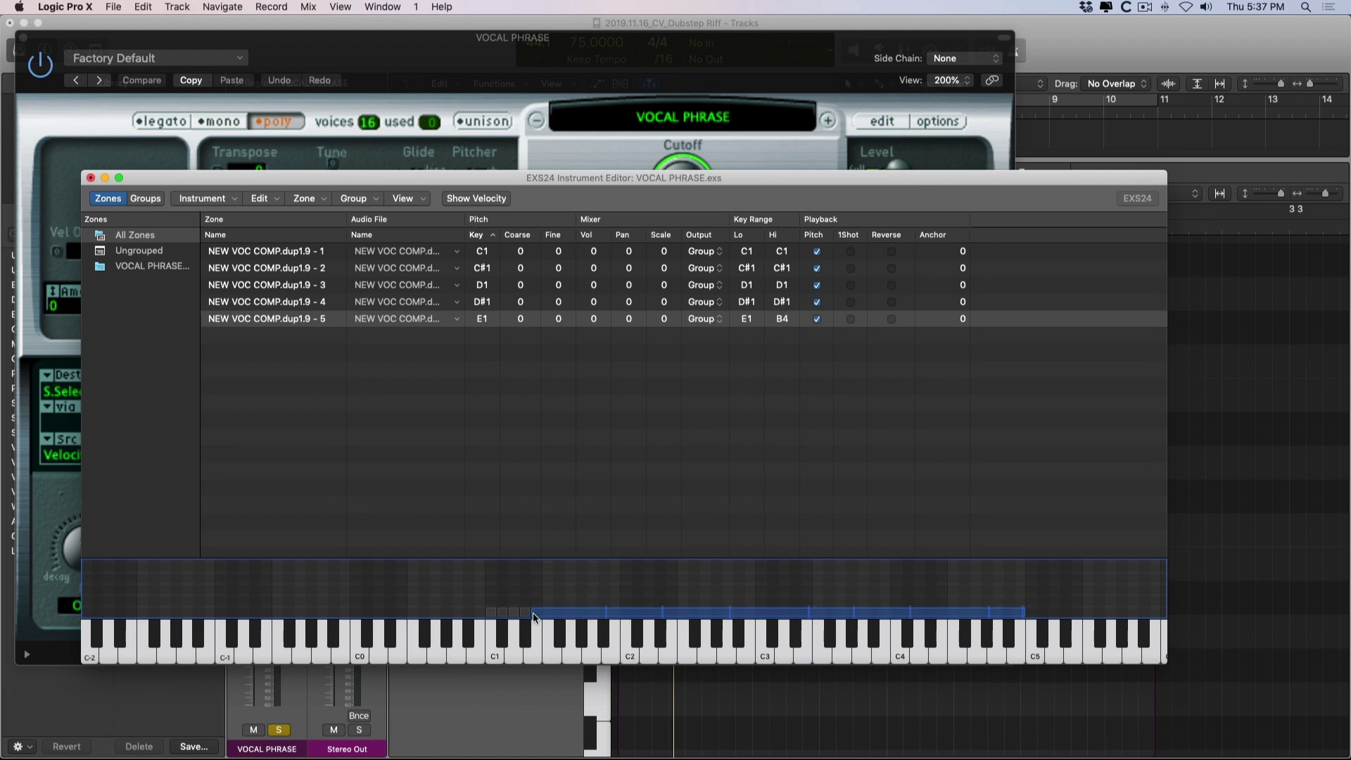
pyautogui.moveTo(533, 616)
pyautogui.mouseDown()
pyautogui.moveTo(667, 617)
pyautogui.moveTo(532, 616)
pyautogui.mouseUp()
pyautogui.click(818, 320)
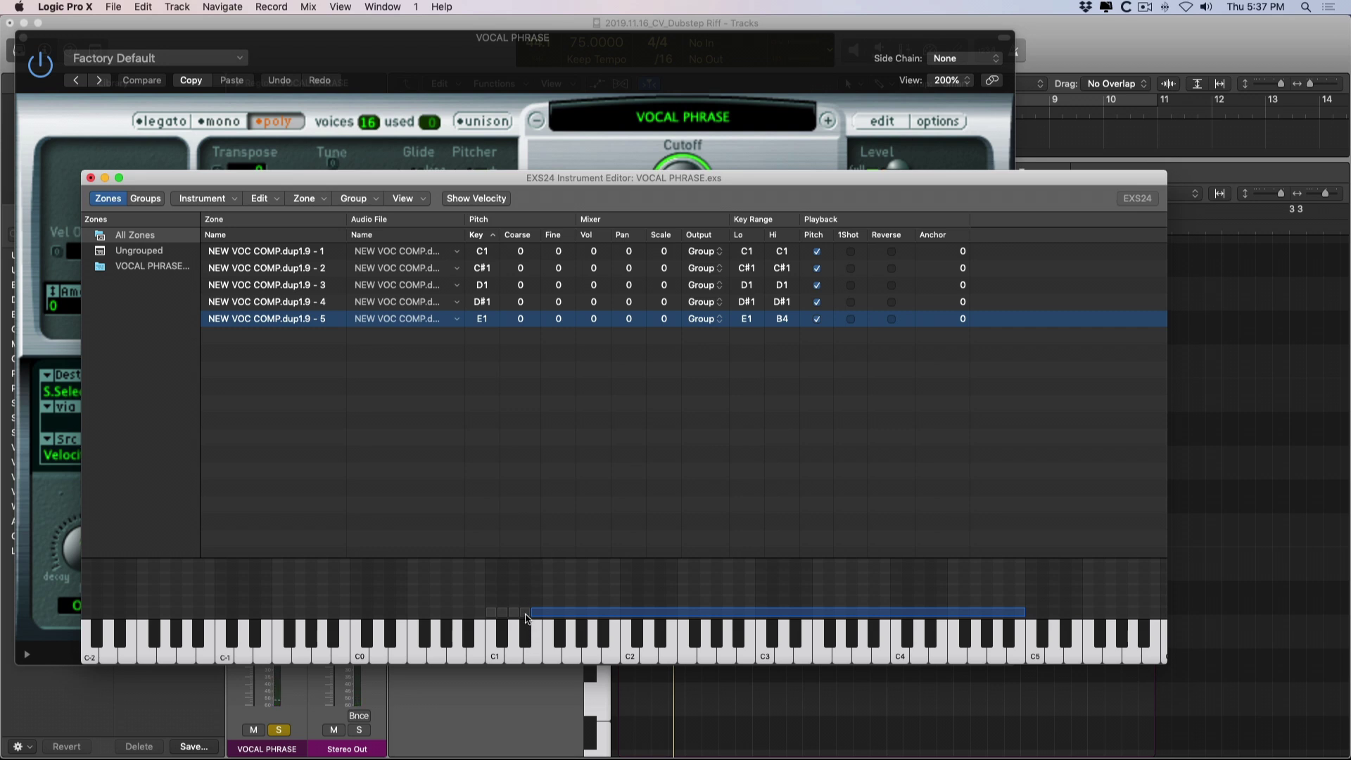
# Shift the D#1 zone up to E1 and extend its range to B4
pyautogui.click(525, 613)
pyautogui.moveTo(526, 618); pyautogui.dragTo(539, 603)
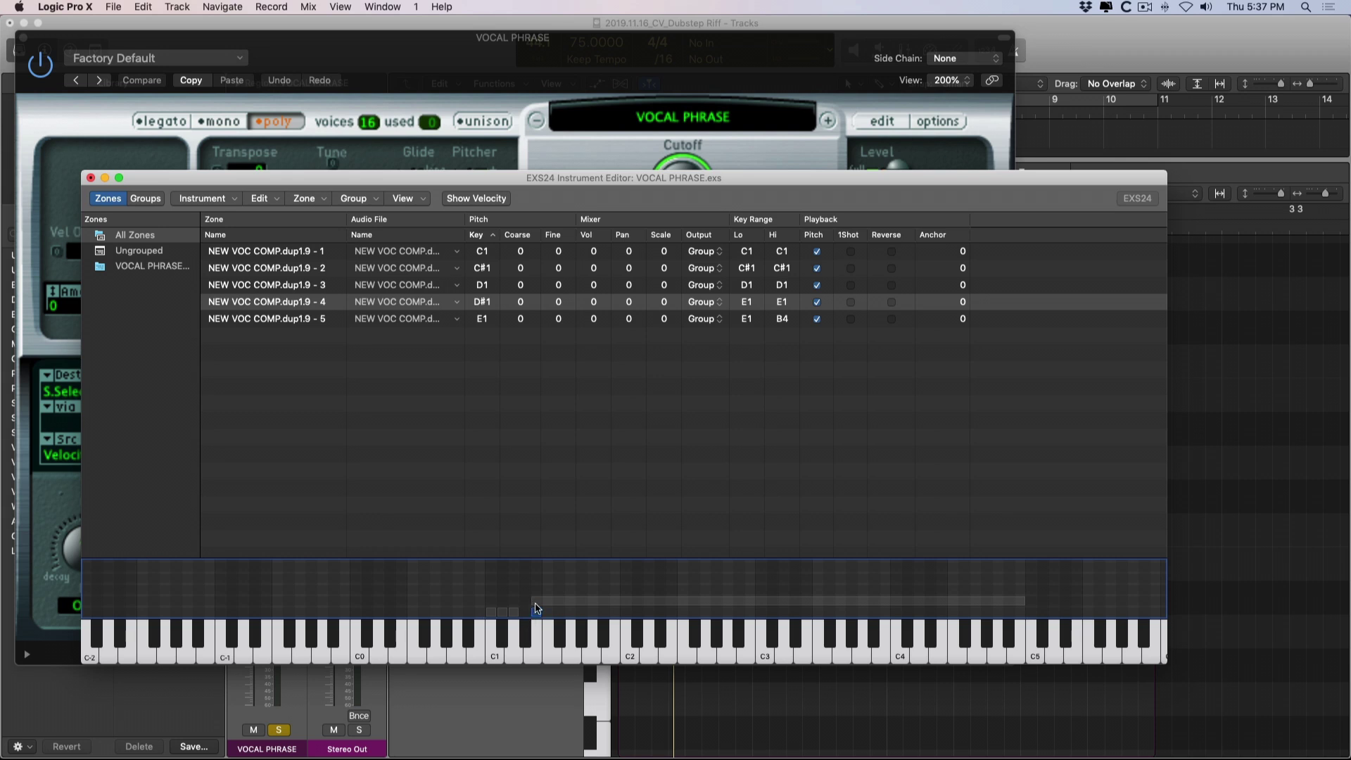
pyautogui.moveTo(539, 614); pyautogui.dragTo(1021, 614)
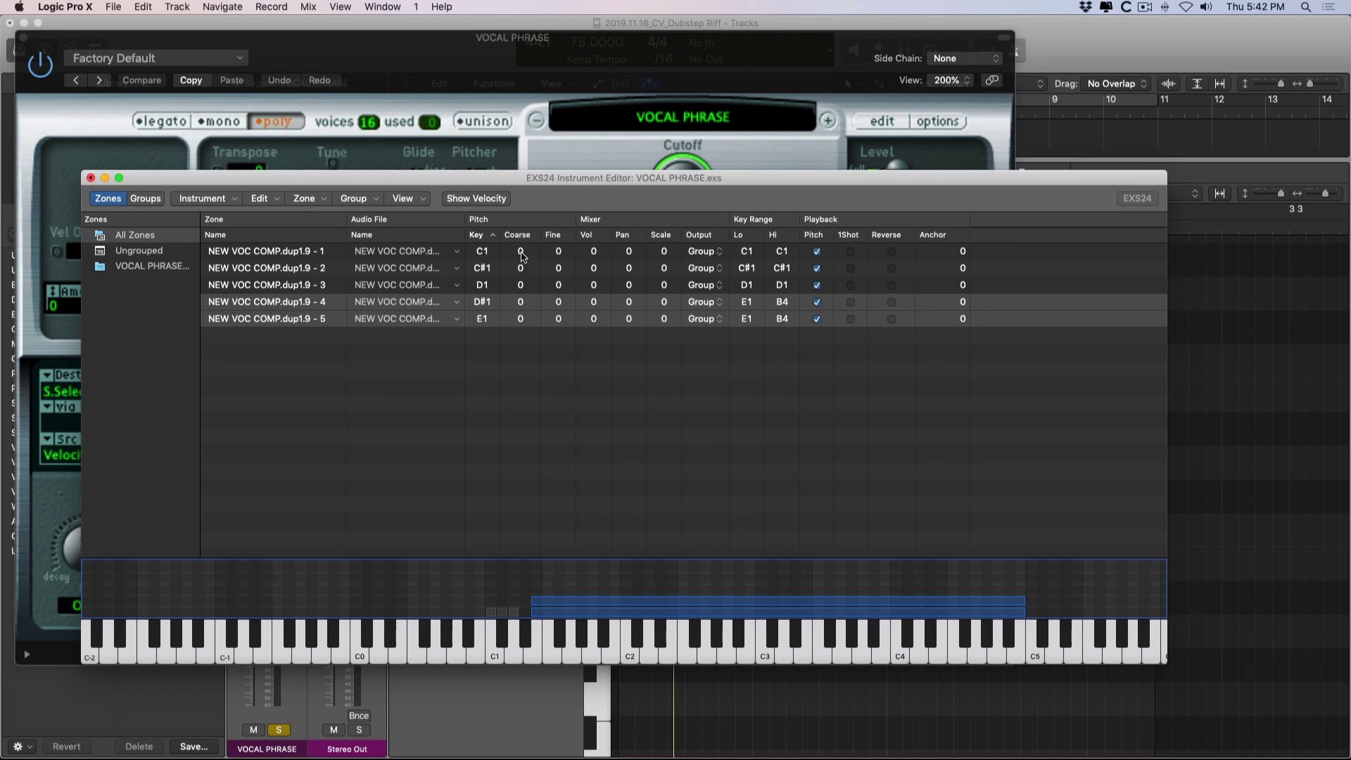
# Set zone 1's coarse tuning to 4 and try tuning changes on zones 4 and 5
pyautogui.moveTo(520, 256); pyautogui.dragTo(521, 250)
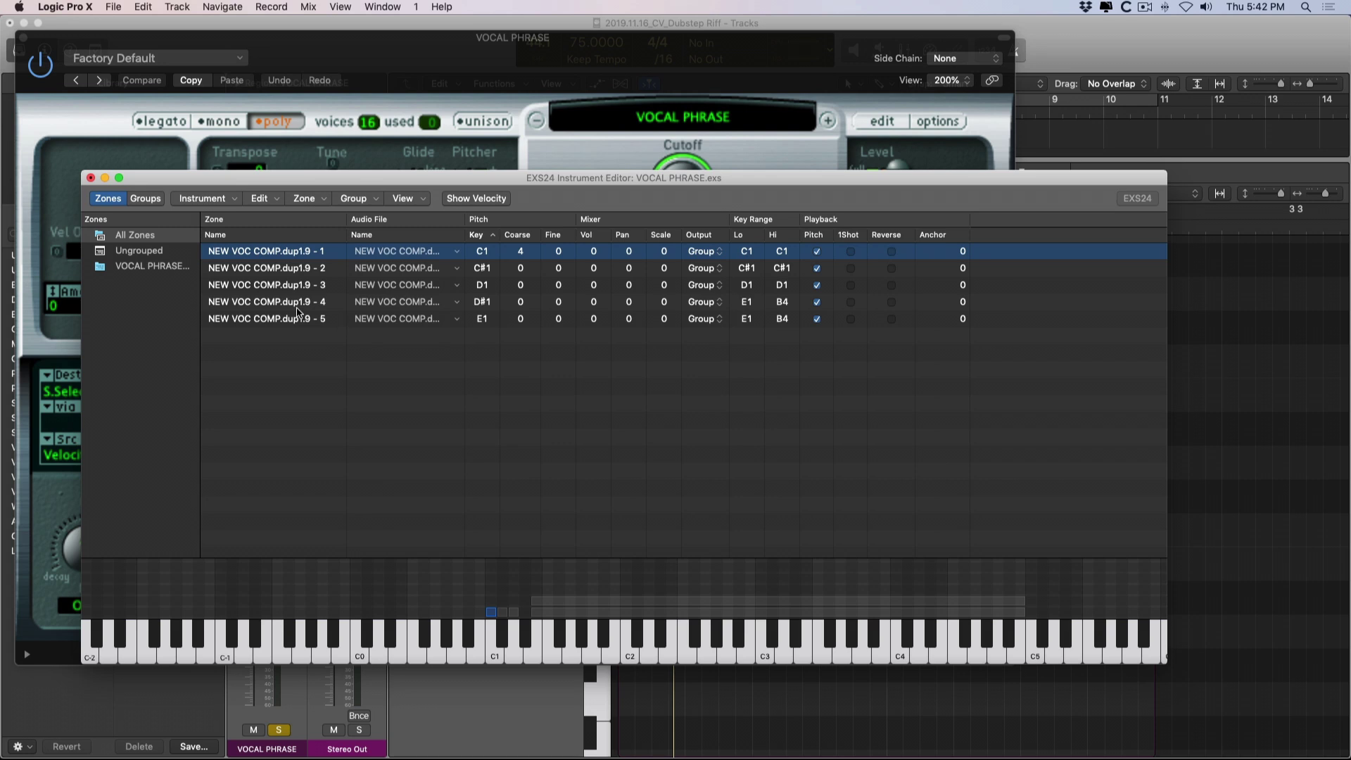
pyautogui.click(298, 315)
pyautogui.keyDown('shift'); pyautogui.click(301, 304); pyautogui.keyUp('shift')
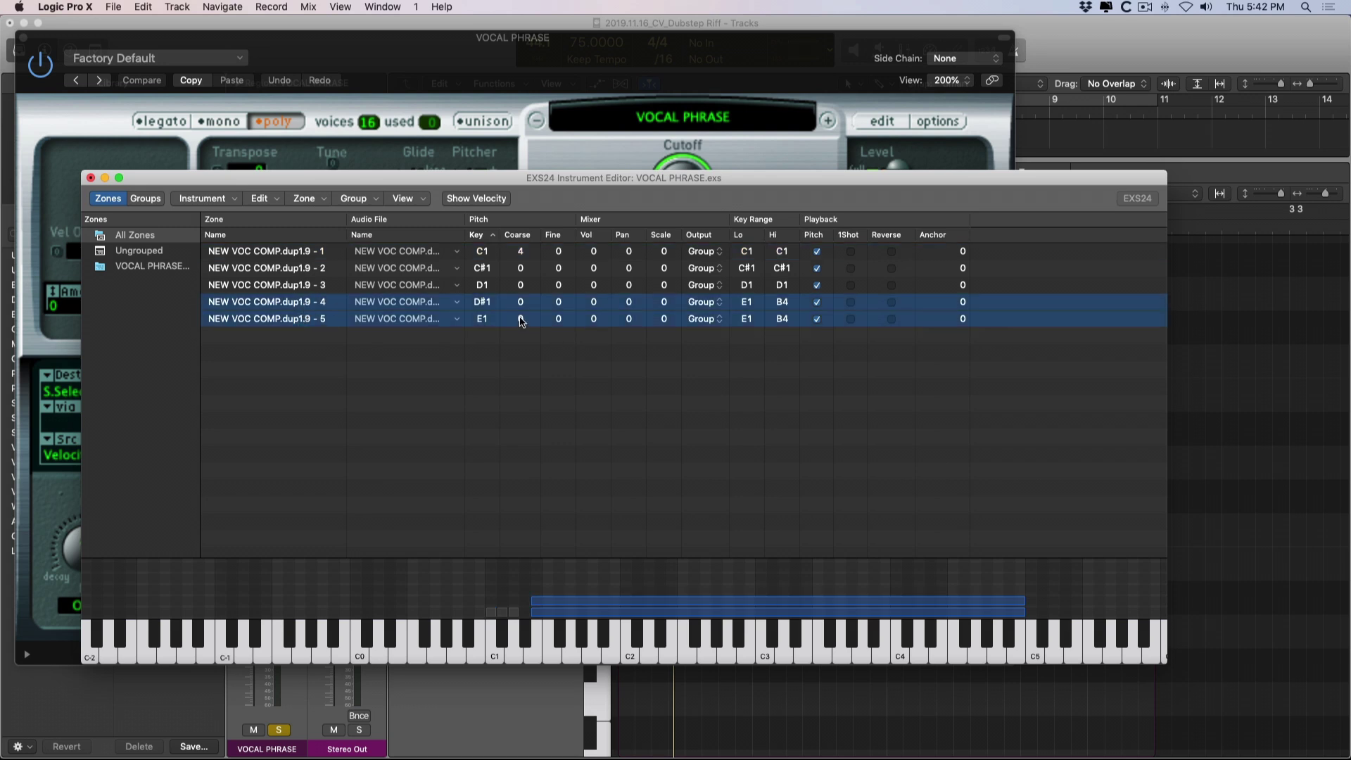
pyautogui.moveTo(521, 322); pyautogui.dragTo(524, 405)
pyautogui.moveTo(555, 320); pyautogui.dragTo(531, 273)
pyautogui.moveTo(562, 322); pyautogui.dragTo(558, 503)
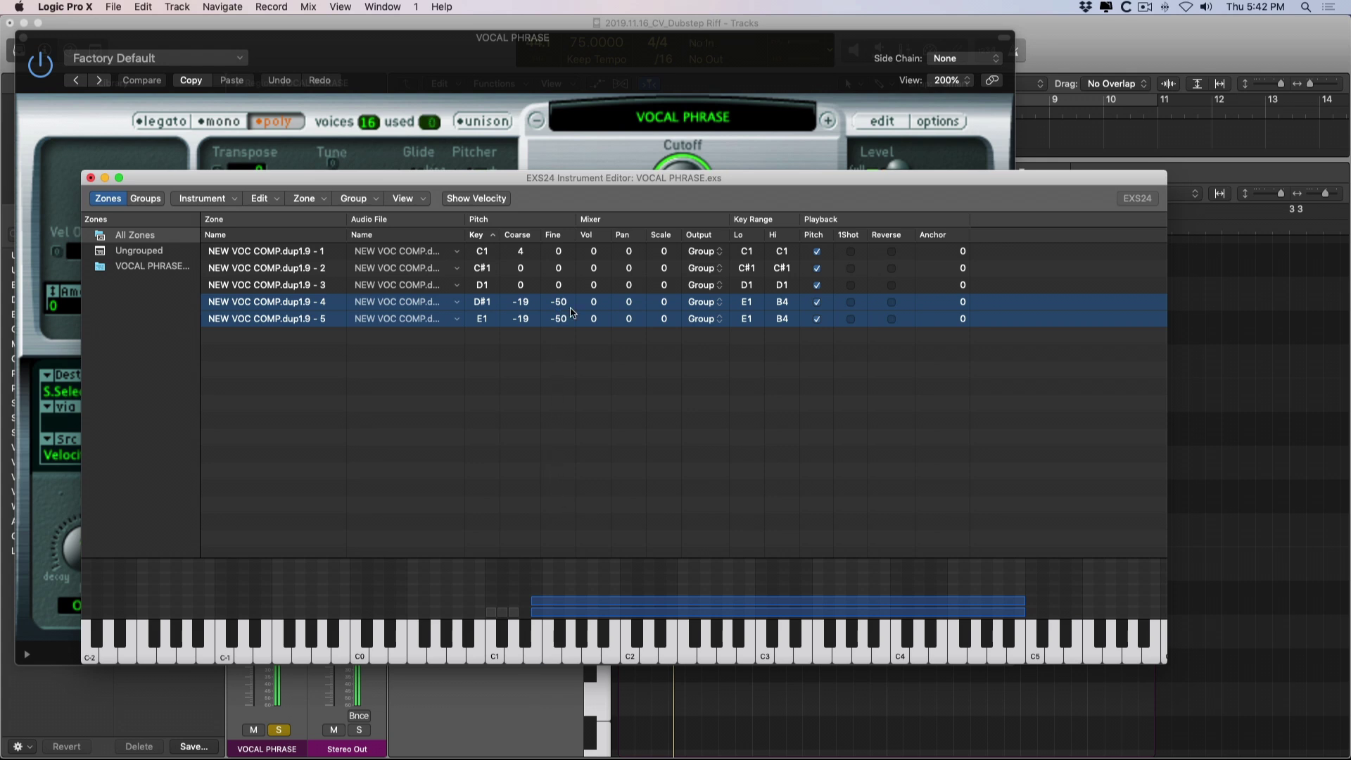
# Reset the fine and coarse tuning of zones 4 and 5 to 0
pyautogui.doubleClick(561, 318)
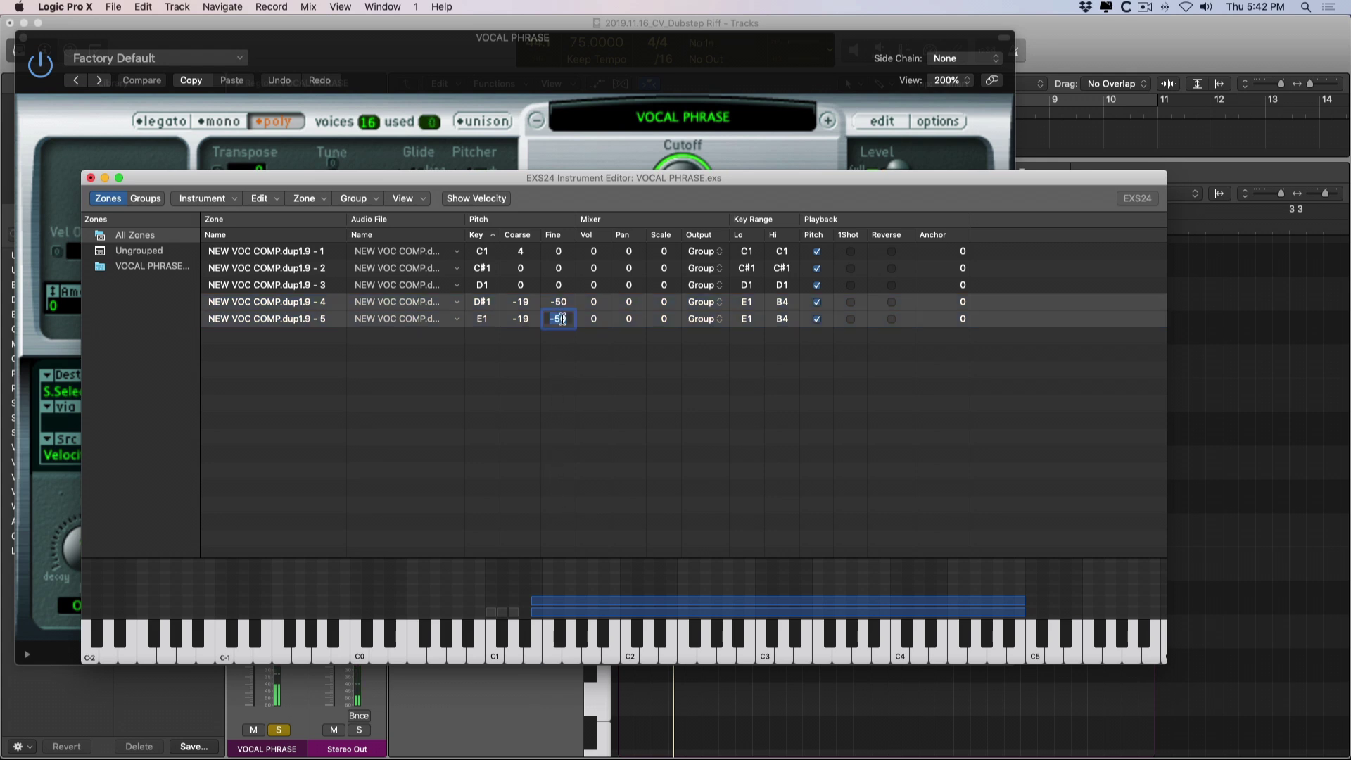
pyautogui.write('0')
pyautogui.press('Return')
pyautogui.doubleClick(520, 319)
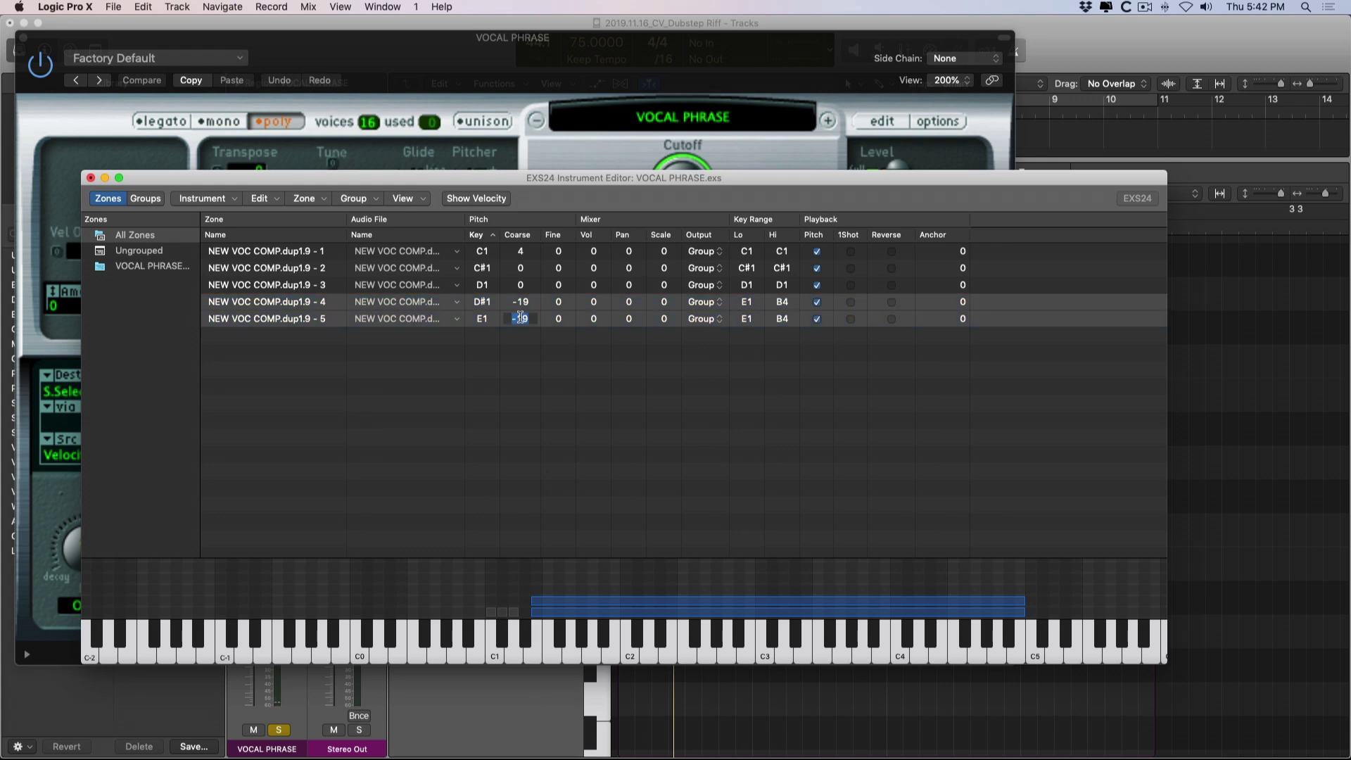
pyautogui.write('0')
pyautogui.press('Return')
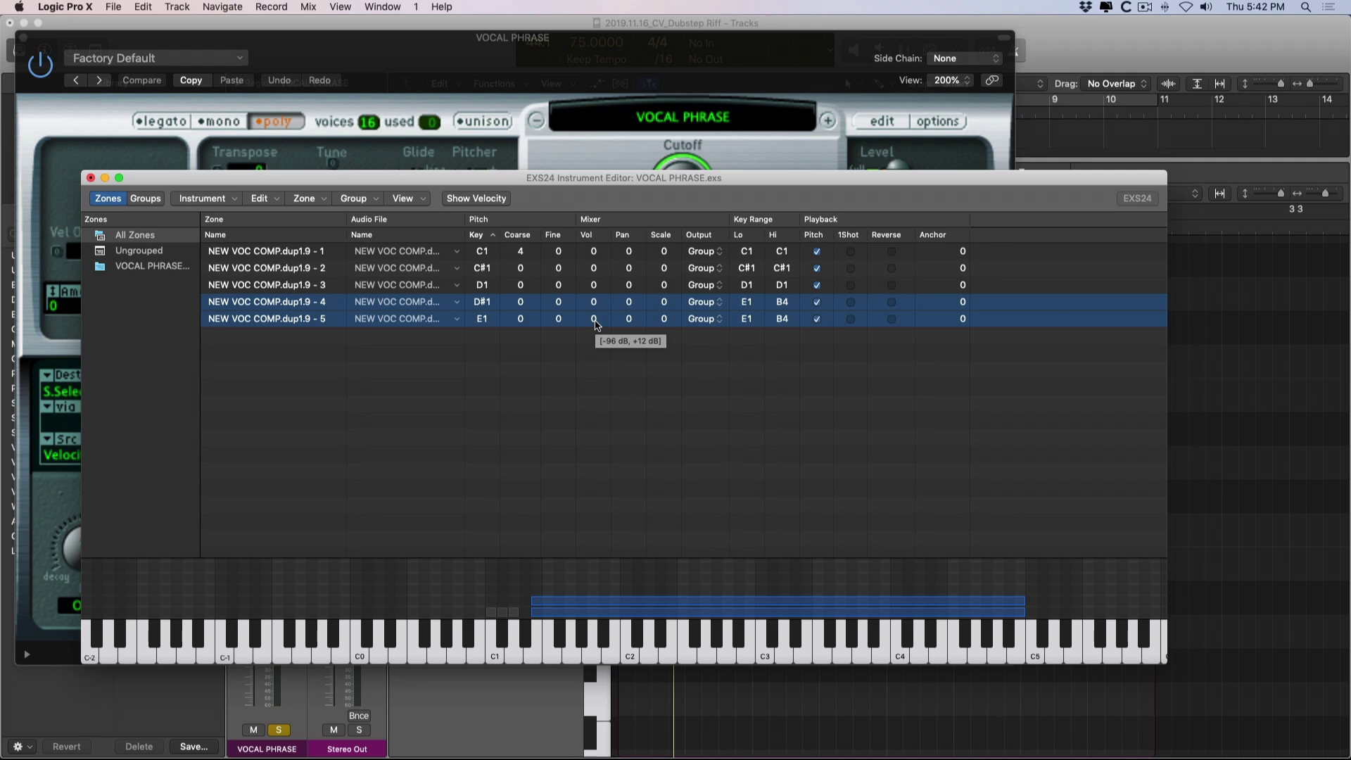
# Try volume and pan on zones 4 and 5, then reset both to 0
pyautogui.moveTo(595, 324); pyautogui.dragTo(591, 222)
pyautogui.moveTo(647, 293); pyautogui.dragTo(618, 137)
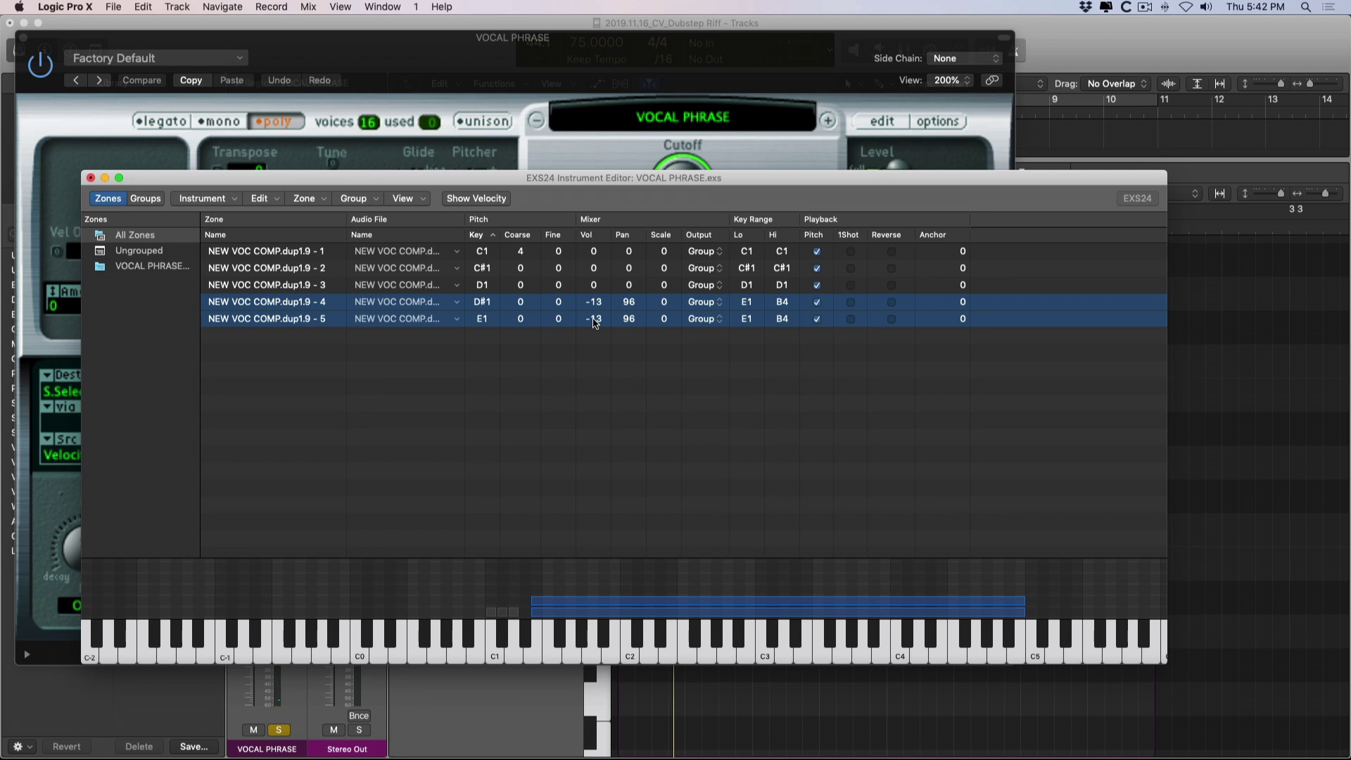
pyautogui.doubleClick(595, 318)
pyautogui.write('0')
pyautogui.press('Return')
pyautogui.doubleClick(623, 304)
pyautogui.write('0')
pyautogui.press('Return')
# Route the first three zones to outputs 3-4, 5-6 and 7-8
pyautogui.click(695, 254)
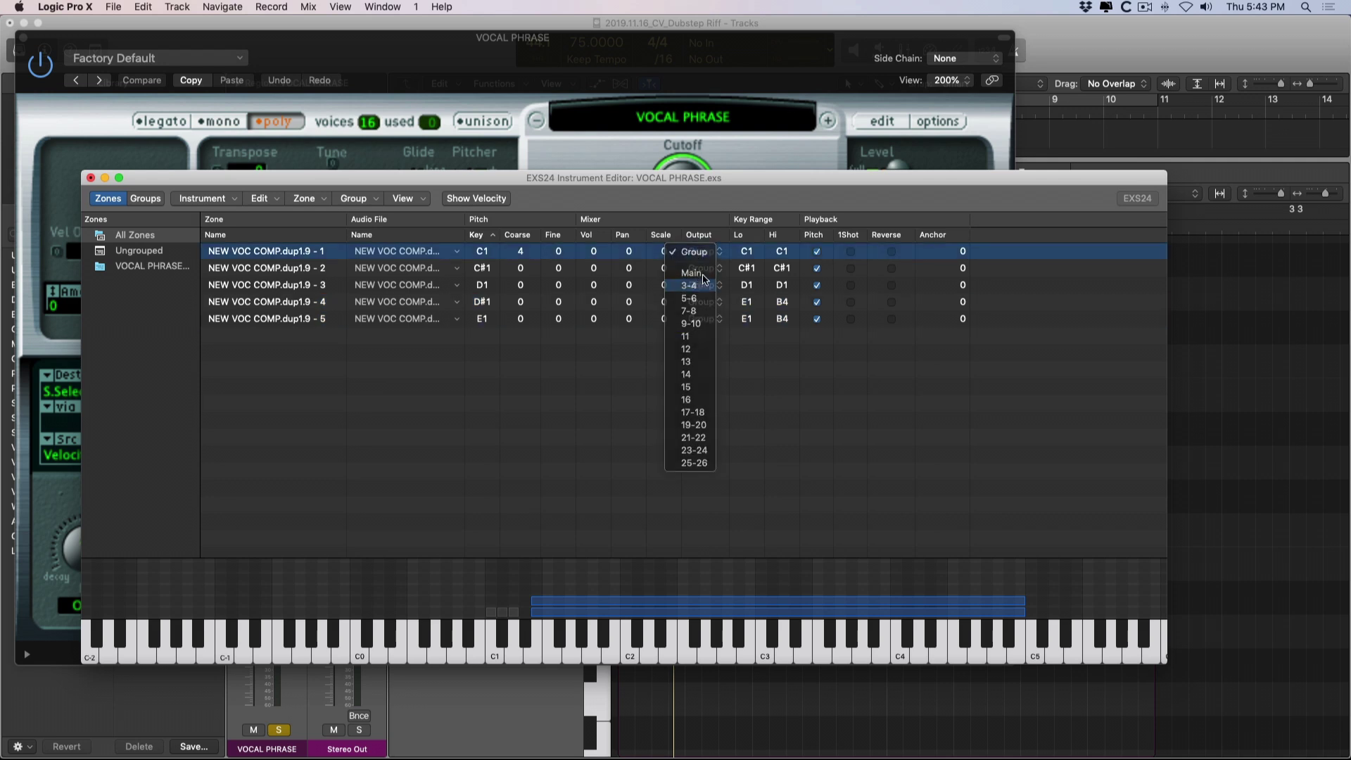
pyautogui.click(703, 279)
pyautogui.click(696, 268)
pyautogui.click(698, 314)
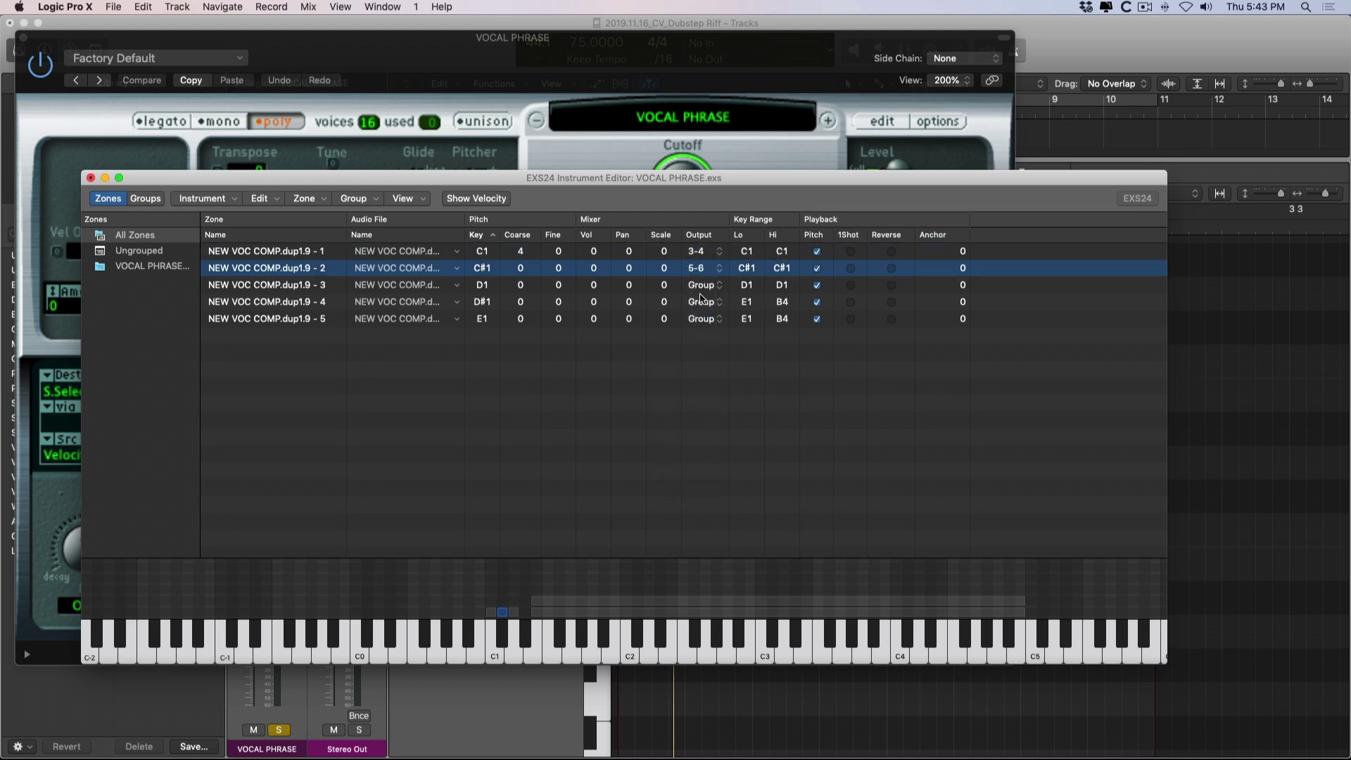
pyautogui.click(701, 287)
pyautogui.click(701, 346)
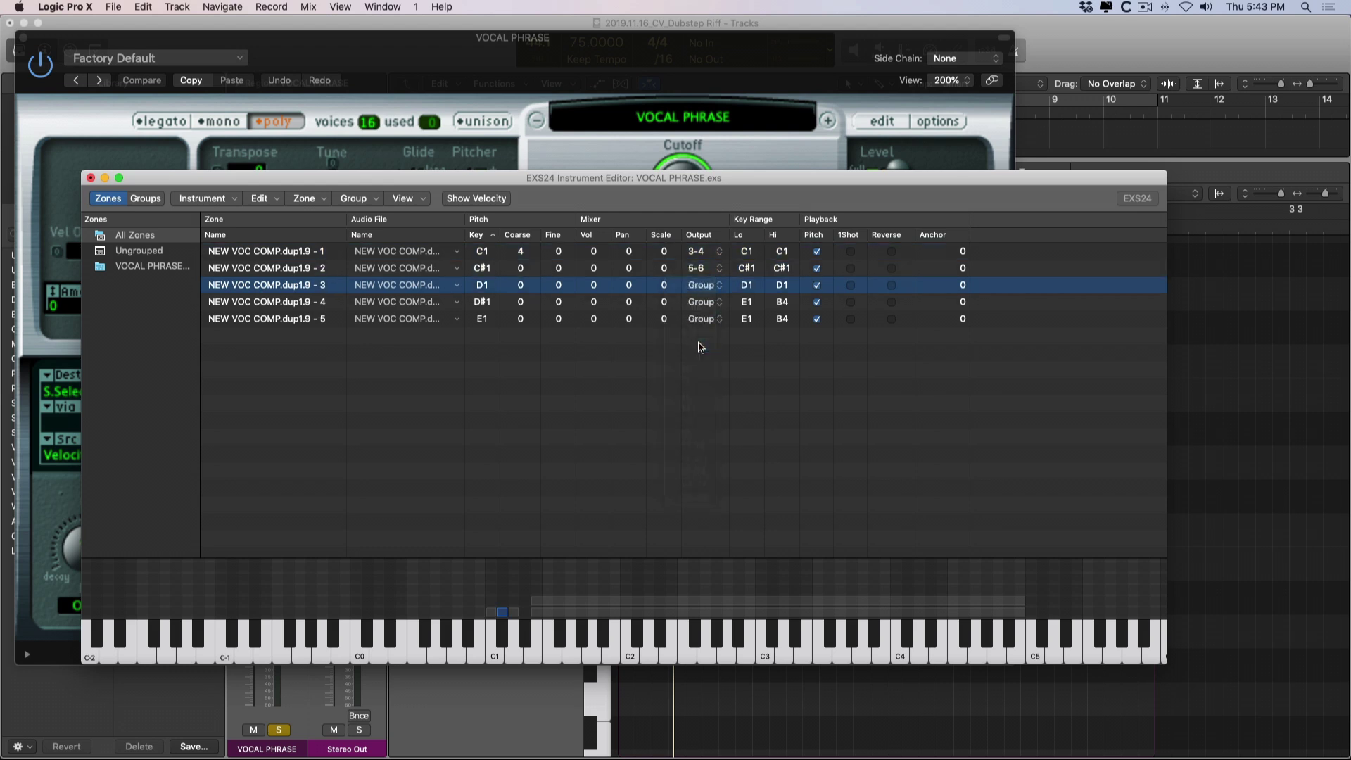
# Switch the EXS24 instrument slot to its Multi-Output version
pyautogui.press('v')
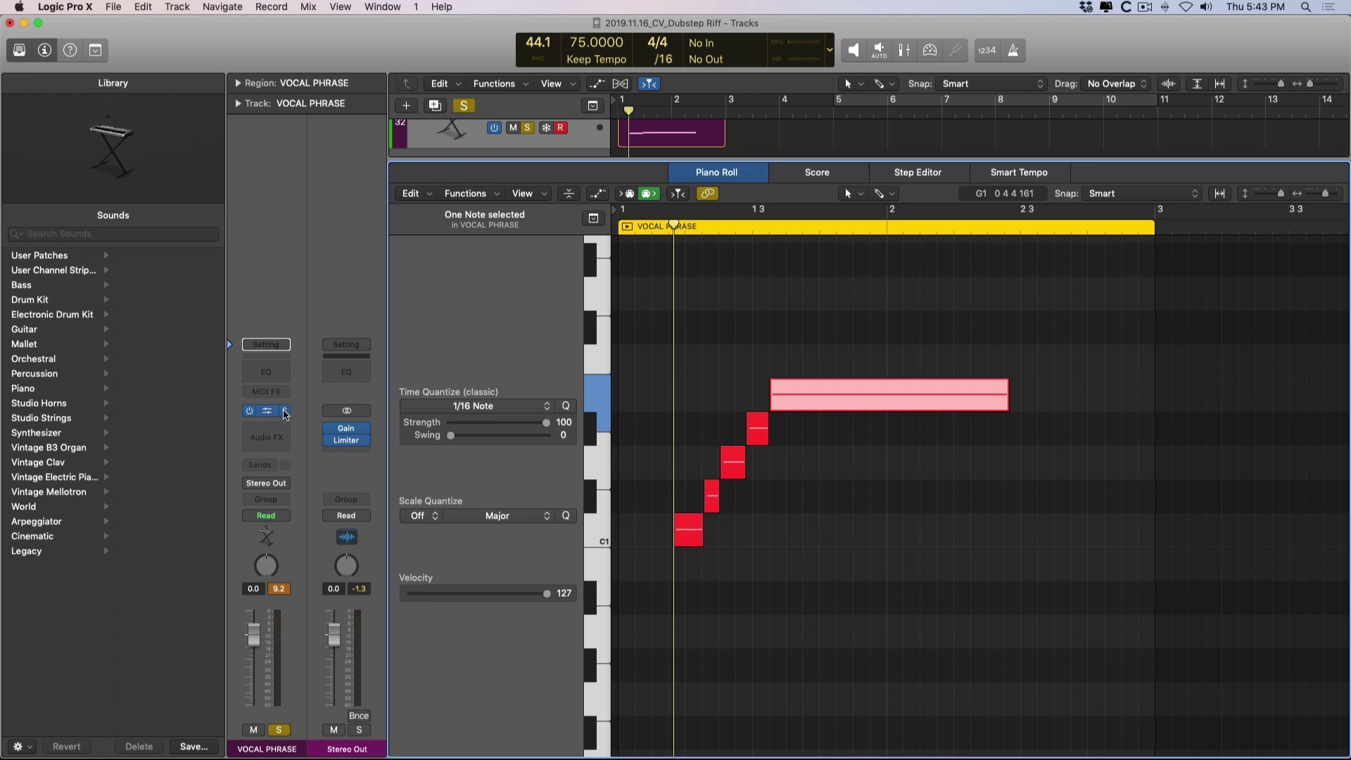
pyautogui.click(290, 411)
pyautogui.moveTo(373, 336)
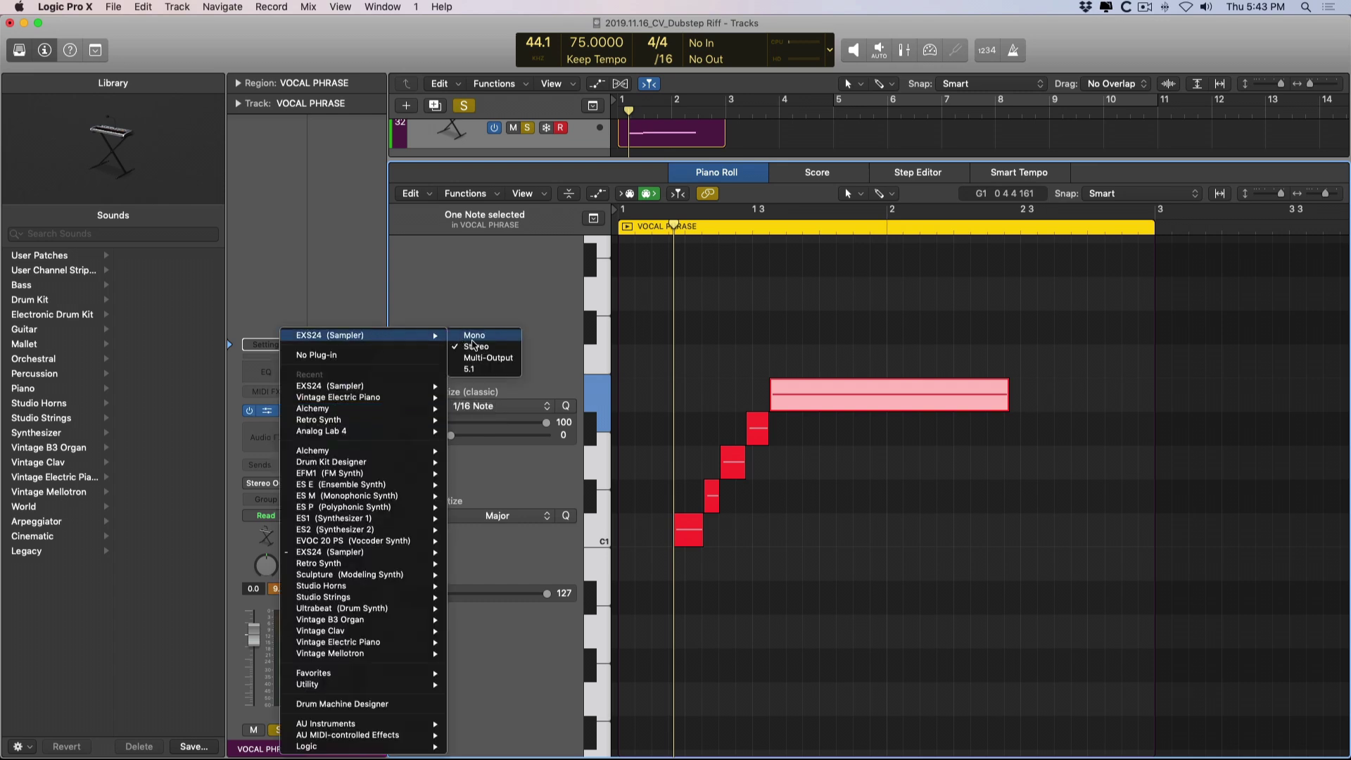
pyautogui.click(473, 359)
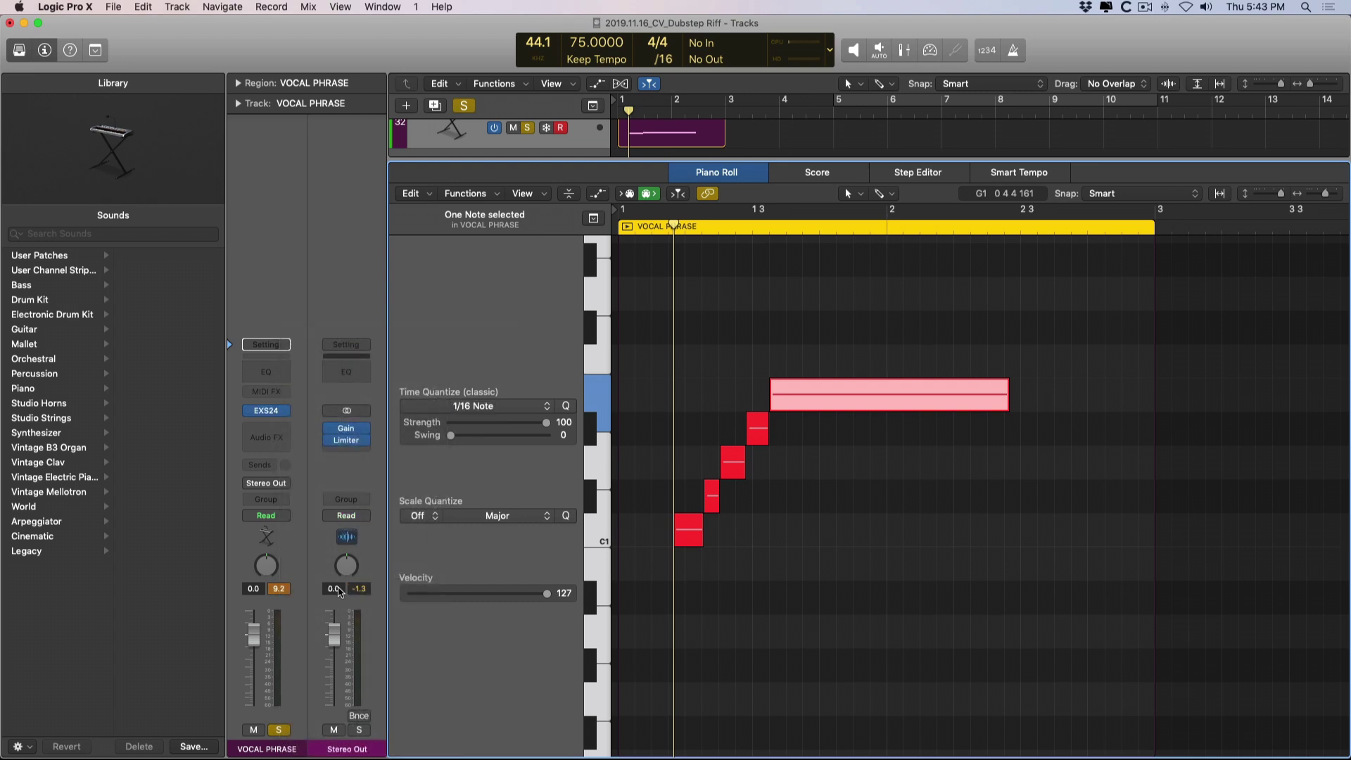
# Add three aux channels in the Mixer for outputs 3-4, 5-6 and 7-8, and unsolo VOCAL PHRASE
pyautogui.press('x')
pyautogui.click(822, 701)
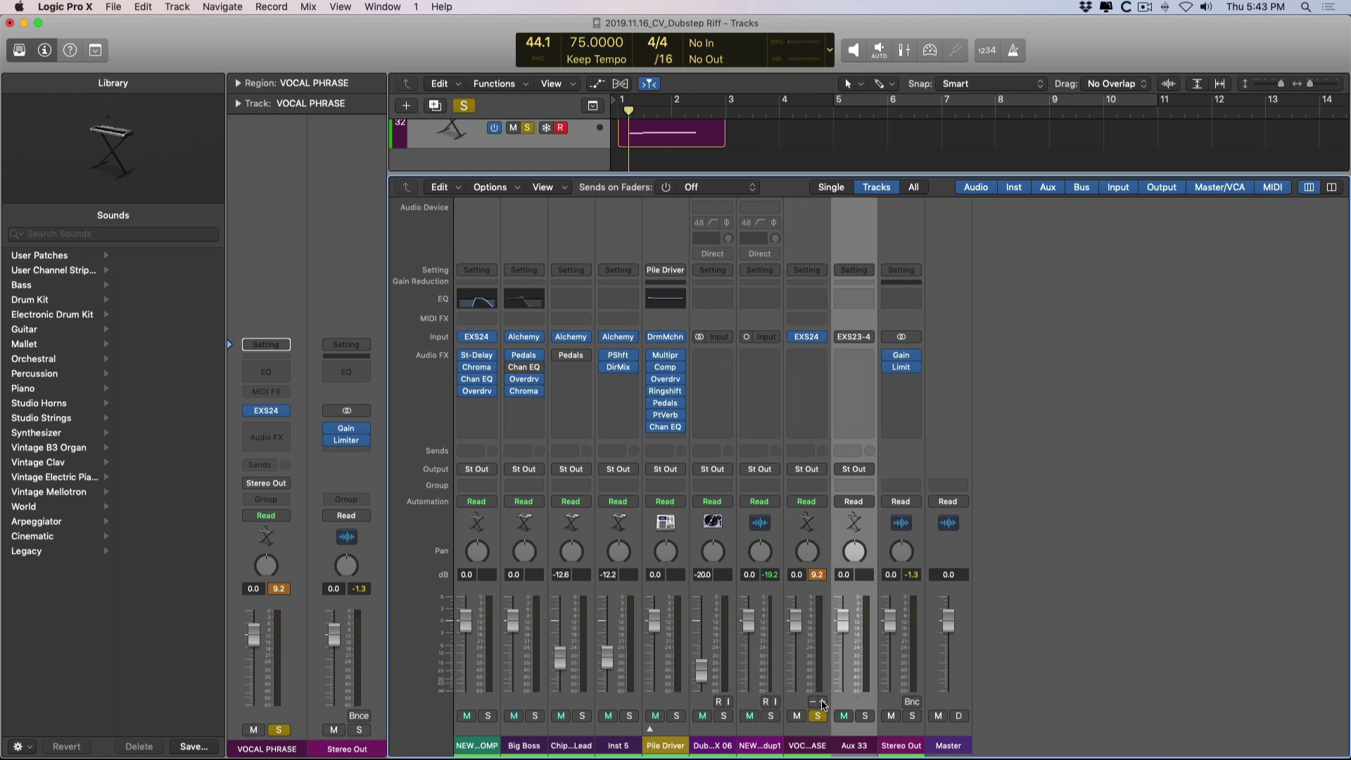
pyautogui.click(822, 701)
pyautogui.click(821, 702)
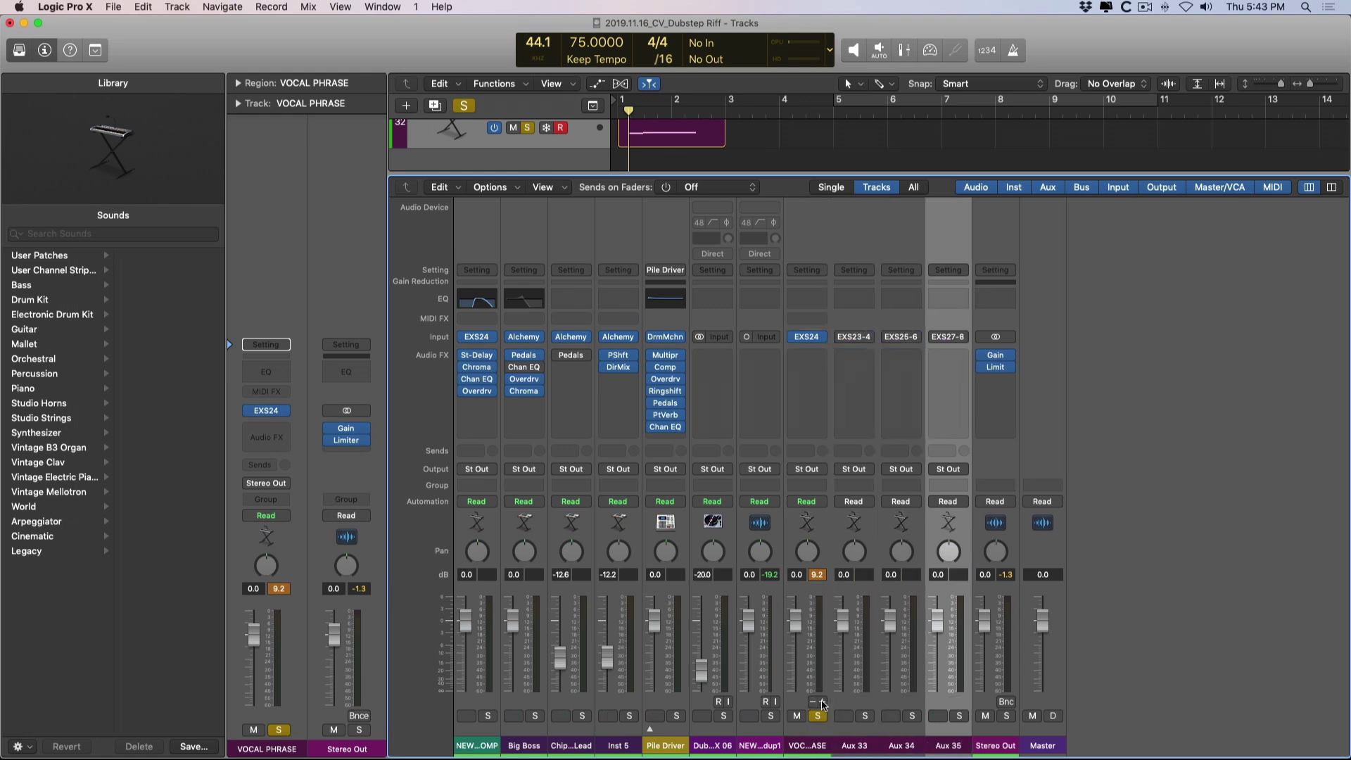
pyautogui.click(820, 716)
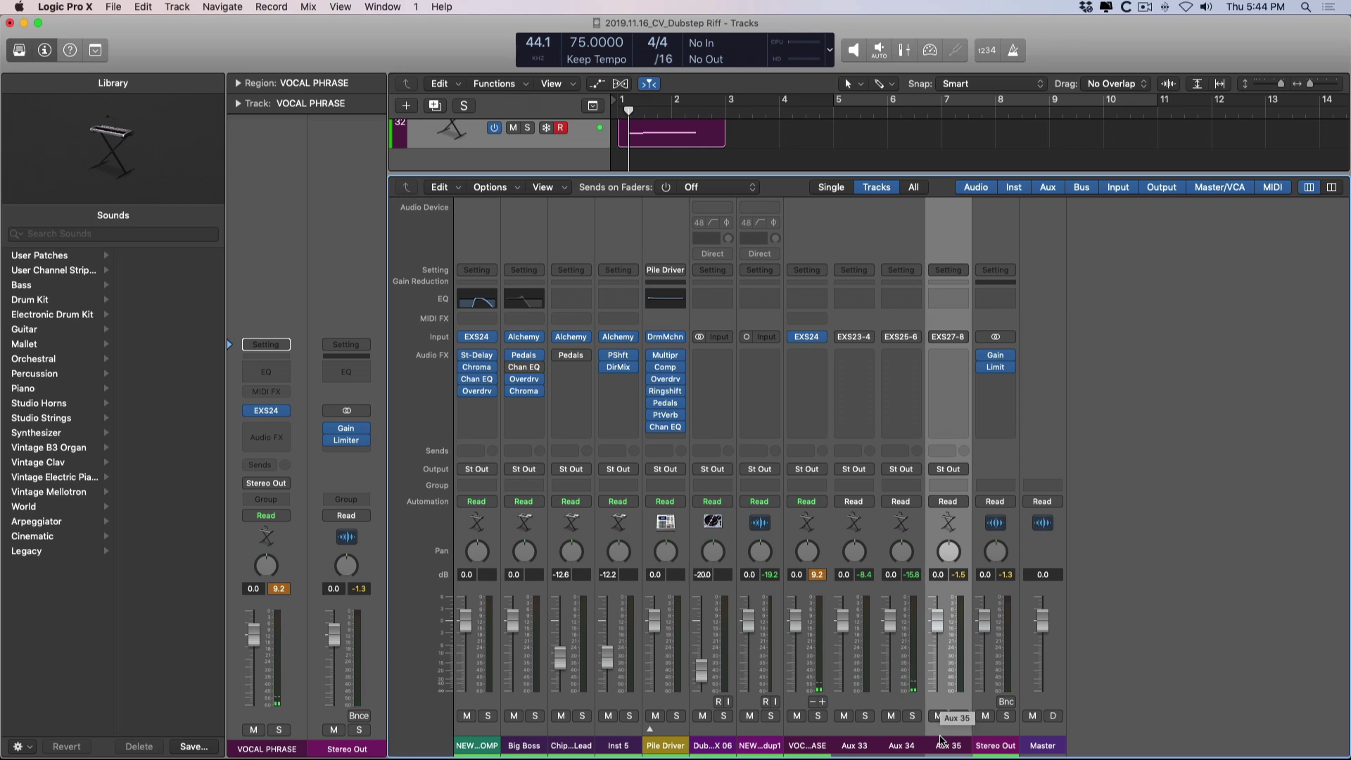
pyautogui.click(266, 410)
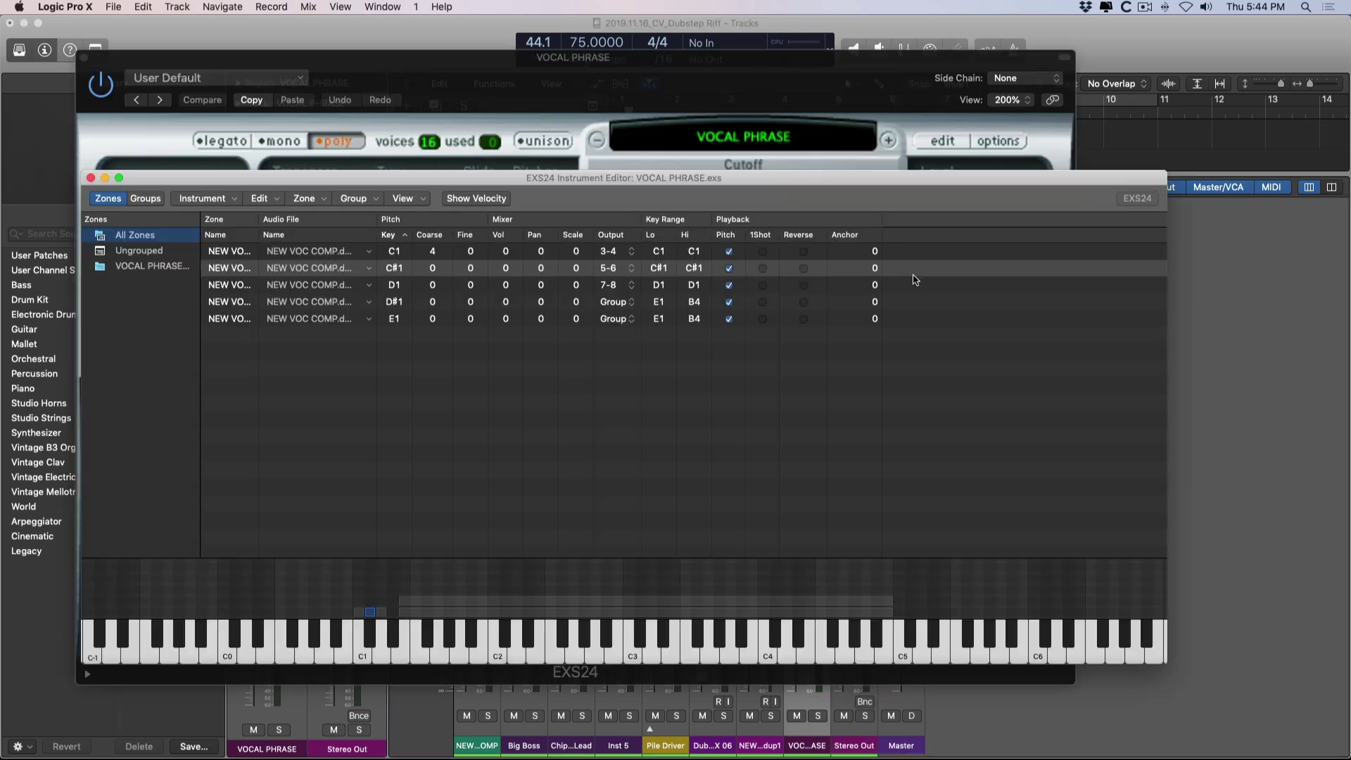
# Turn on 1Shot playback for the D#1 and E1 zones
pyautogui.click(763, 303)
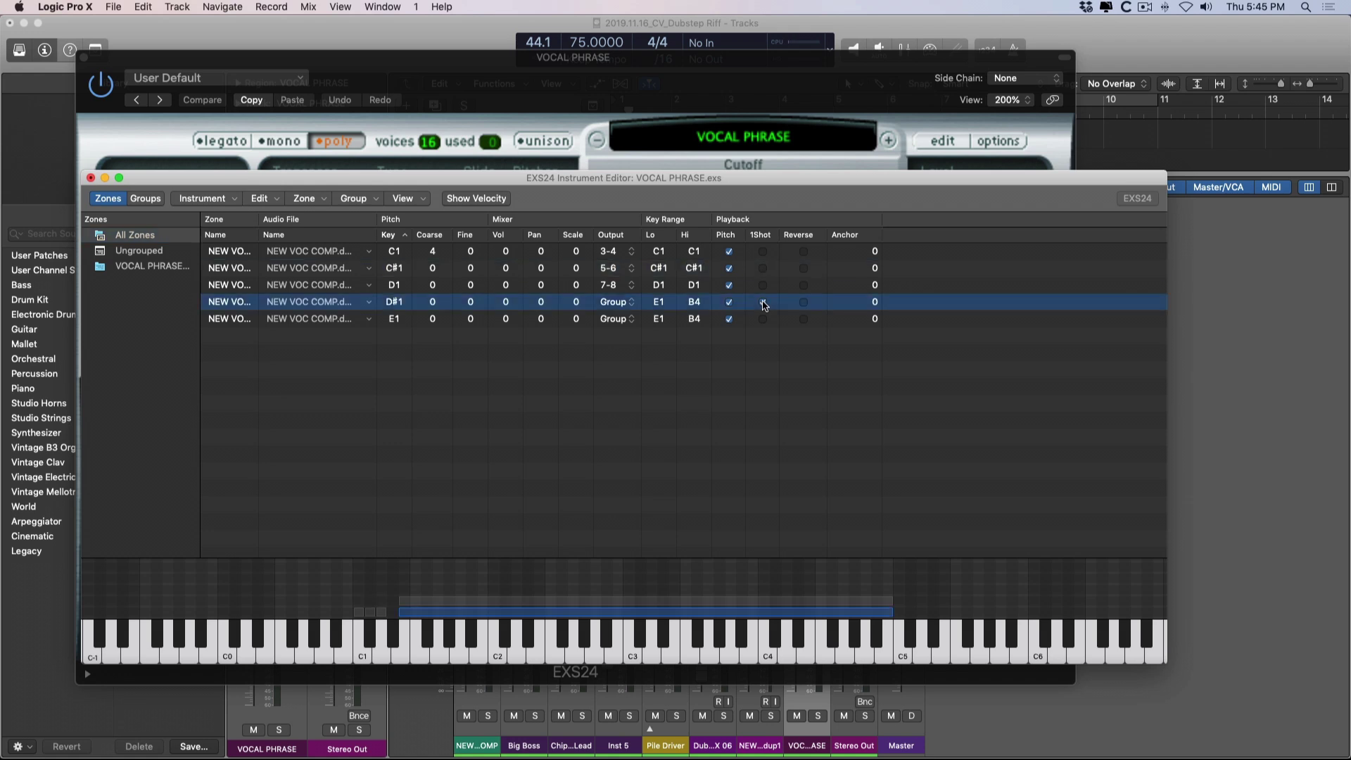
pyautogui.click(764, 319)
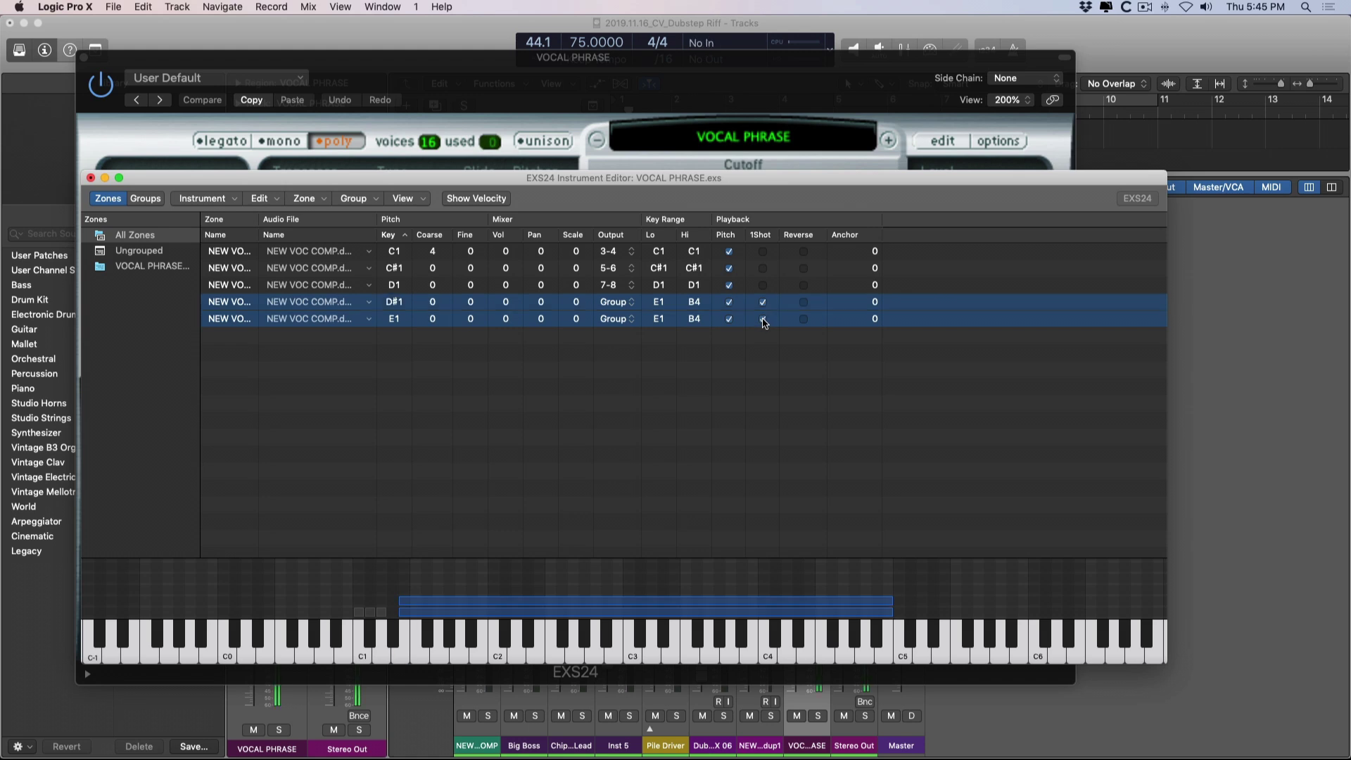
pyautogui.click(764, 320)
pyautogui.click(764, 320)
# Turn on Reverse playback for the D#1 and E1 zones
pyautogui.click(804, 320)
pyautogui.click(806, 321)
pyautogui.click(806, 320)
pyautogui.click(415, 199)
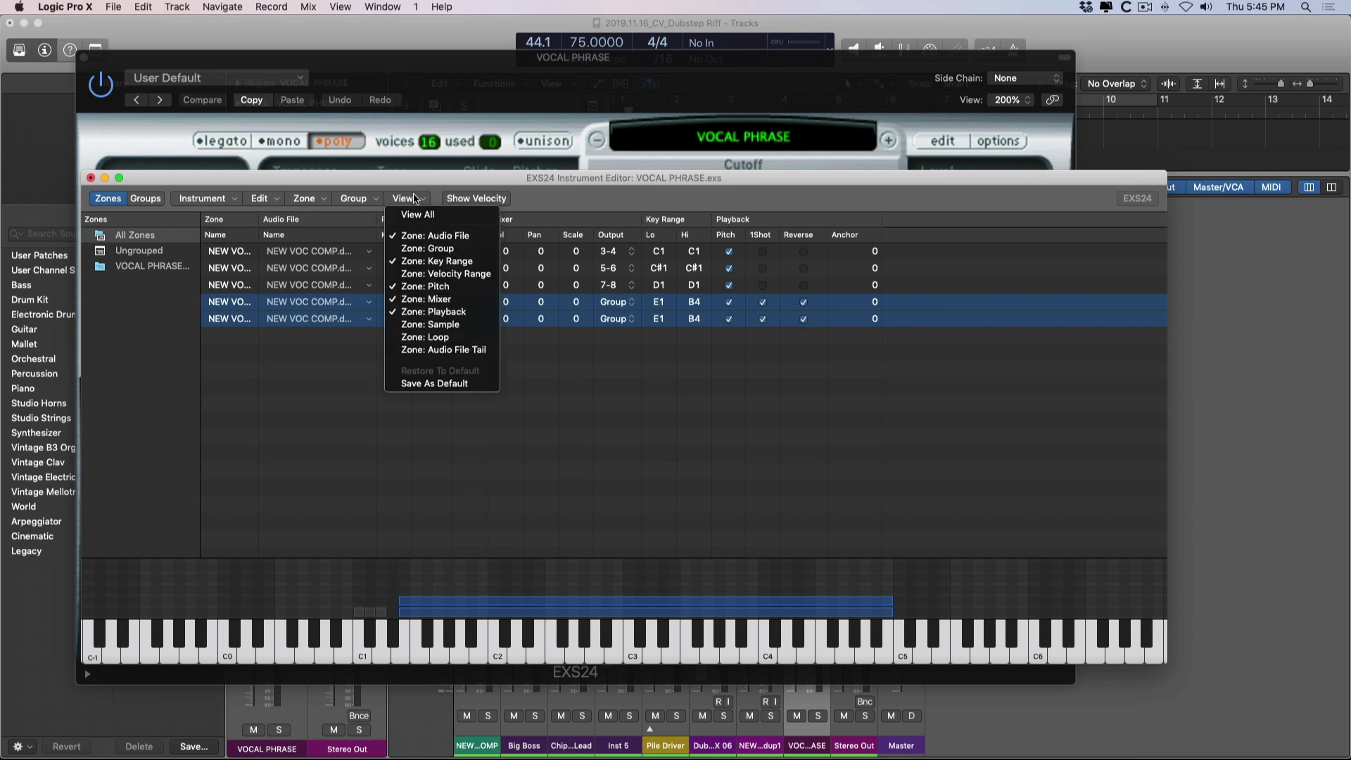
pyautogui.click(414, 199)
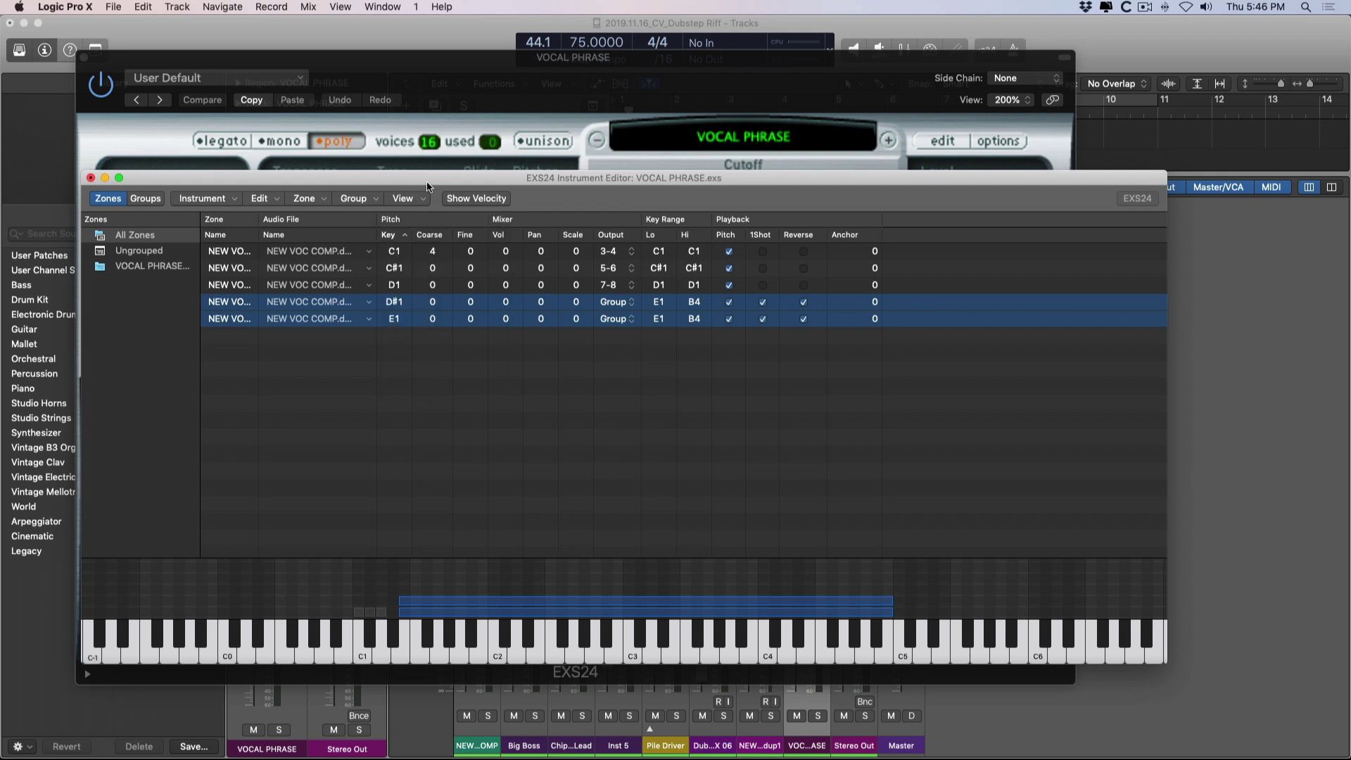
# Choose Export Sampler Instrument and Sample Files from the EXS24 Instrument menu
pyautogui.click(233, 200)
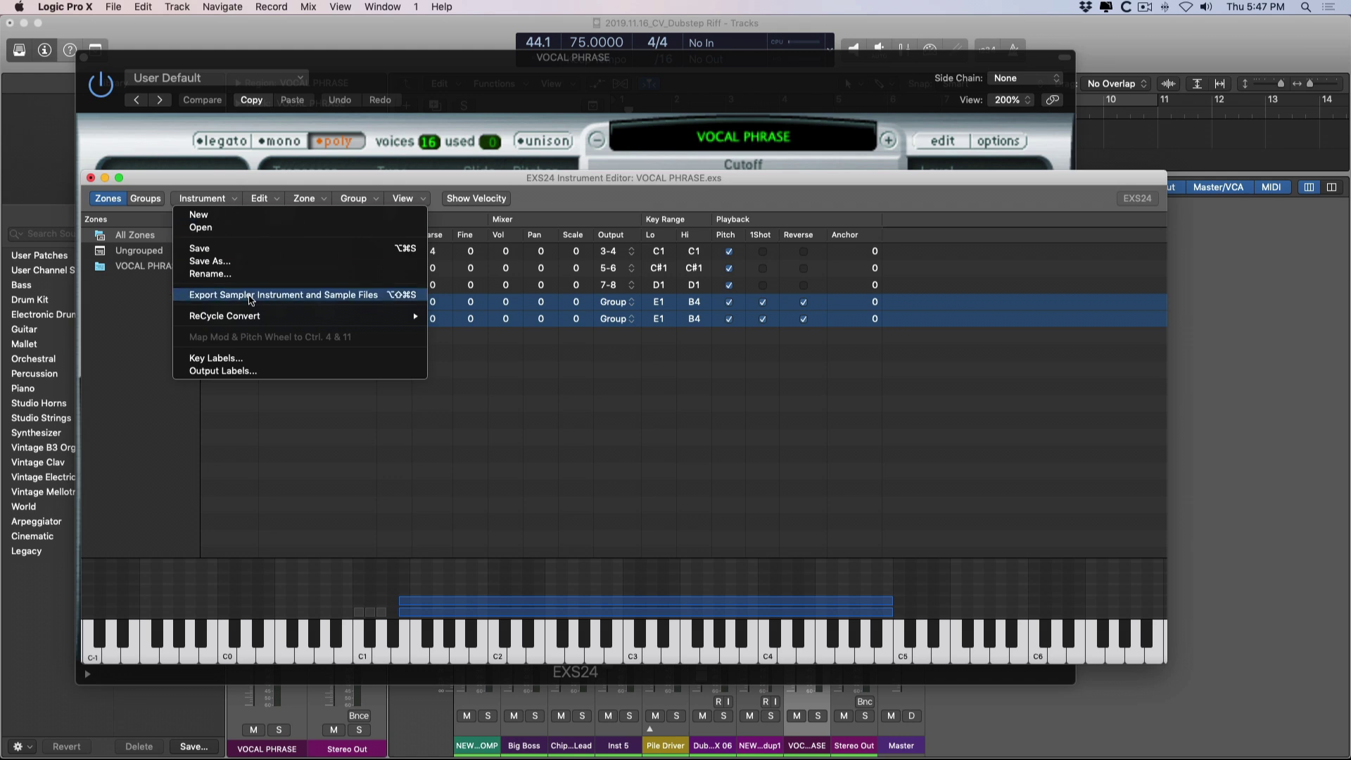
pyautogui.click(252, 295)
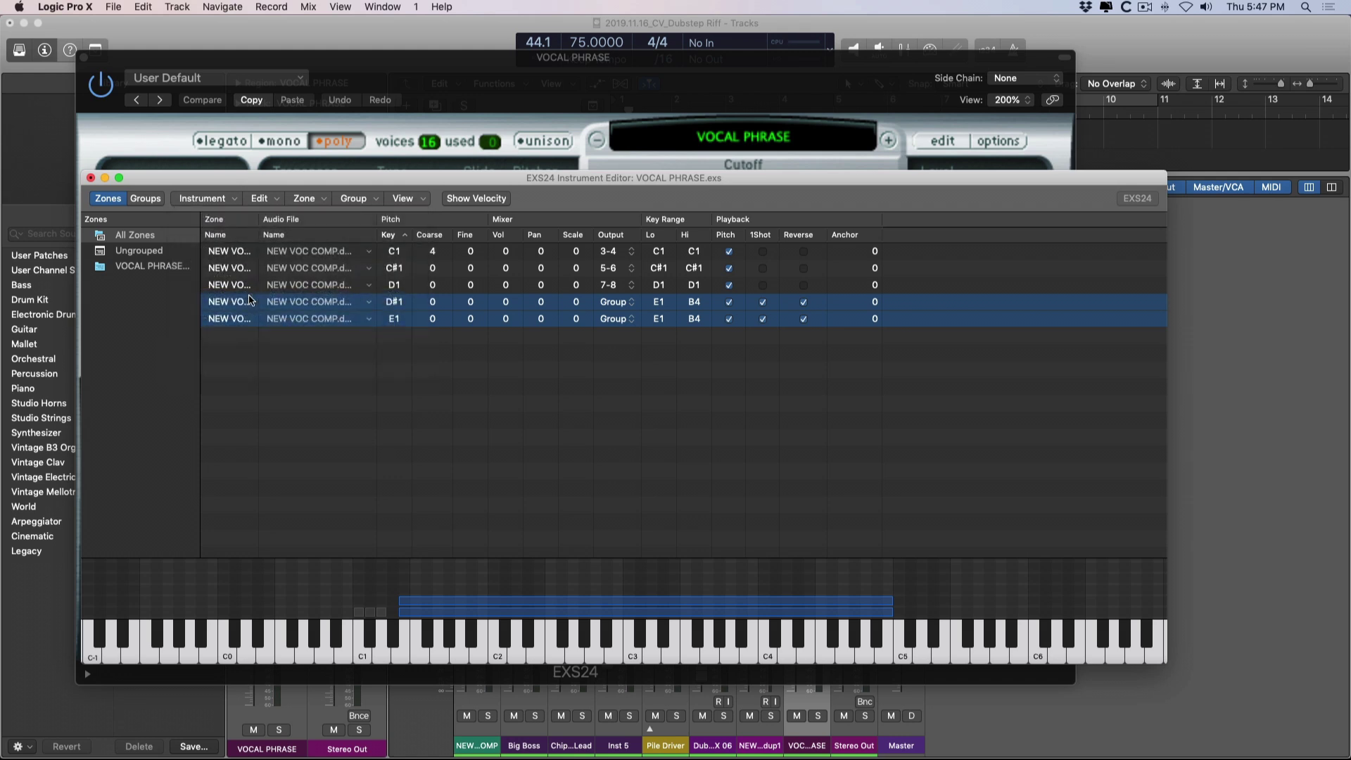